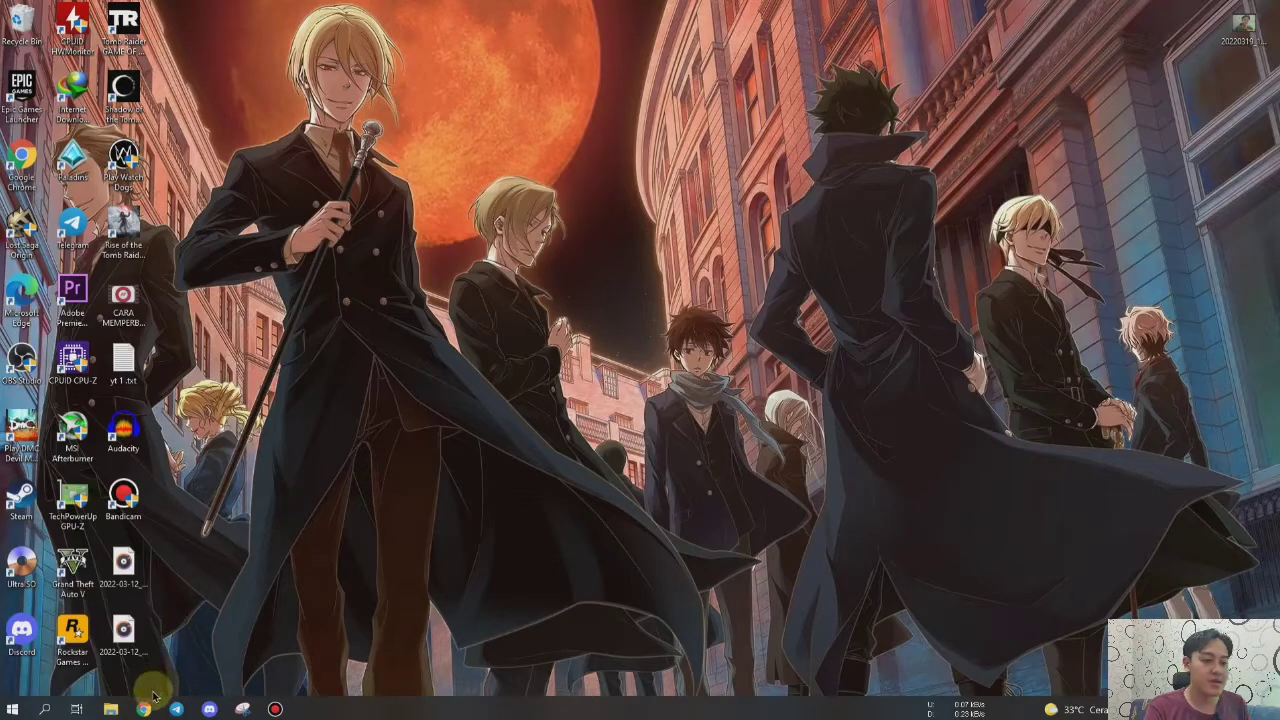
Step: Open Chrome, search for "x360 ce", and open the x360ce.com website from the results
{"action": "left_click", "coordinate": [152, 709]}
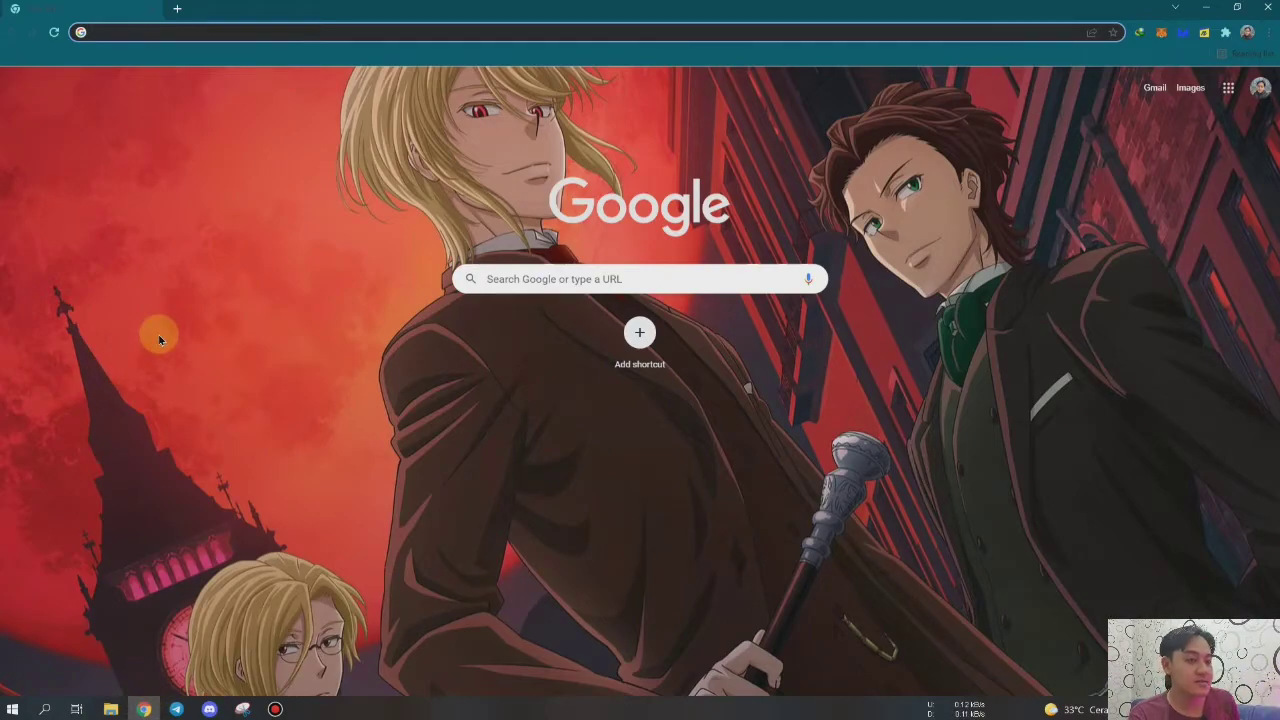
{"action": "type", "text": "x36"}
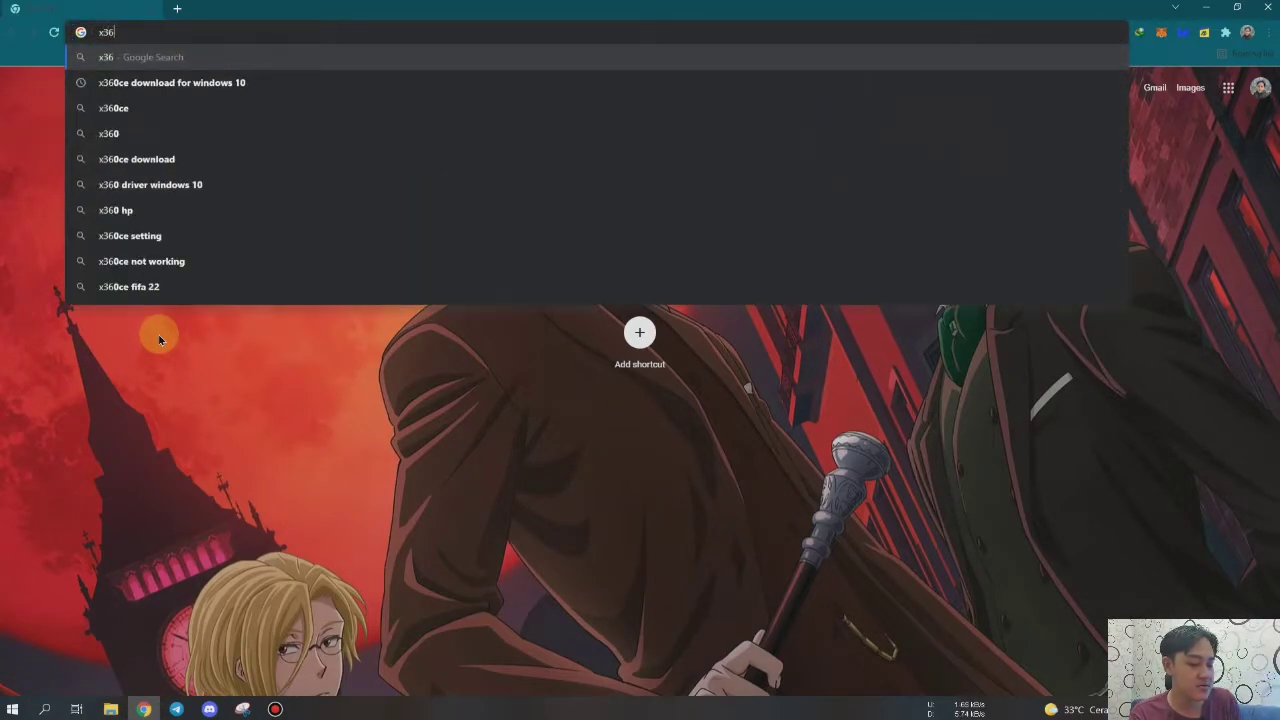
{"action": "type", "text": "0 ce"}
{"action": "key", "text": "Return"}
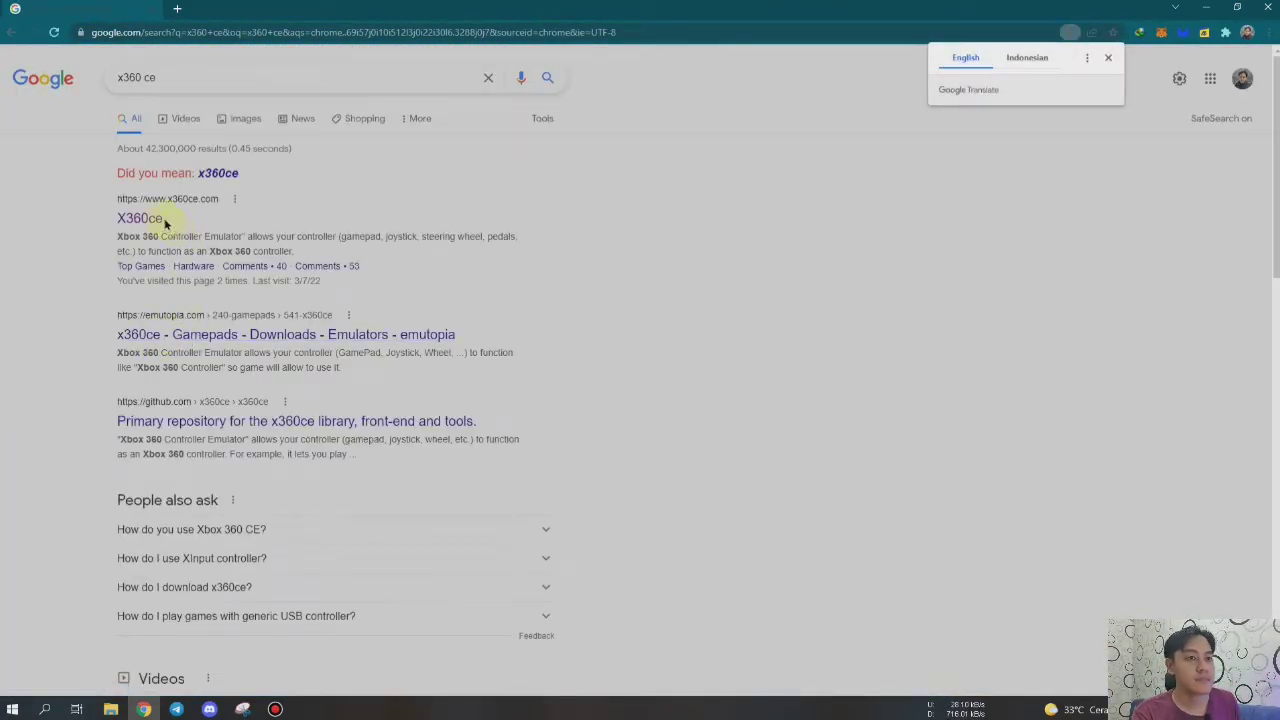
{"action": "left_click", "coordinate": [140, 218]}
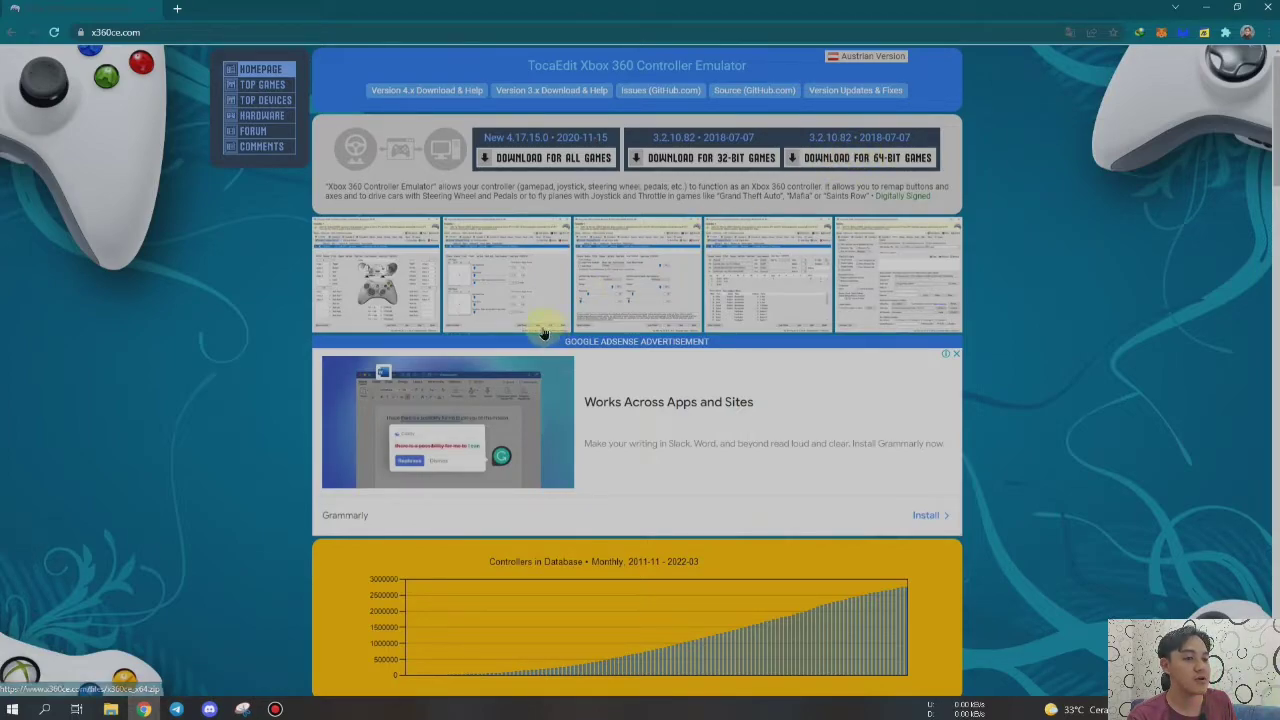
Step: Switch to File Explorer and look at the contents of the Downloads folder under This PC
{"action": "left_click", "coordinate": [111, 709]}
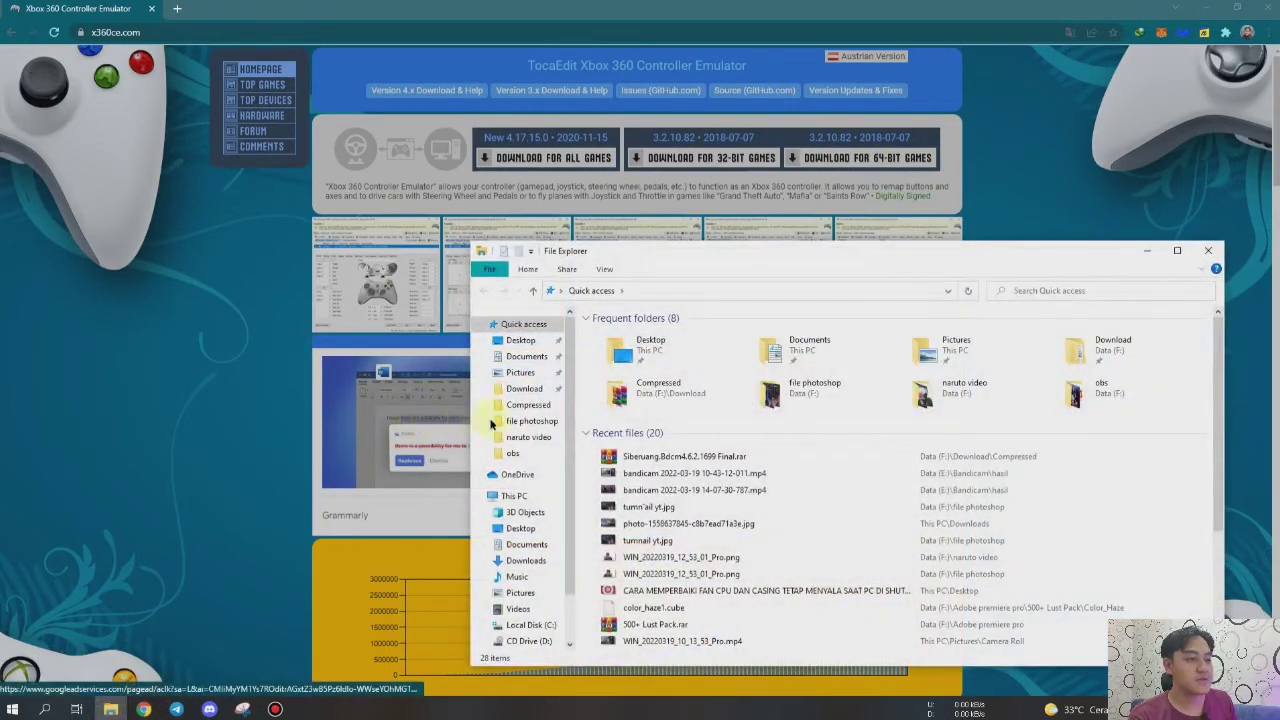
{"action": "scroll", "coordinate": [603, 456], "scroll_direction": "down", "scroll_amount": 3}
{"action": "scroll", "coordinate": [525, 390], "scroll_direction": "down", "scroll_amount": 1}
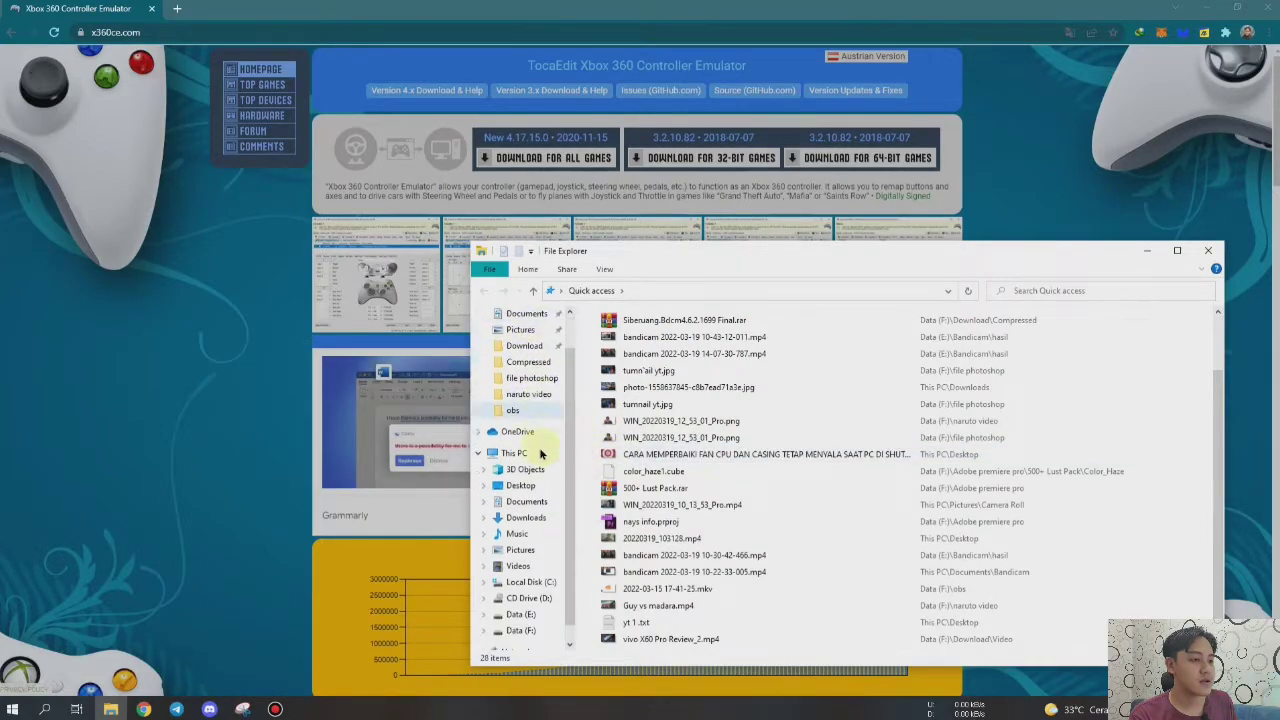
{"action": "left_click", "coordinate": [527, 517]}
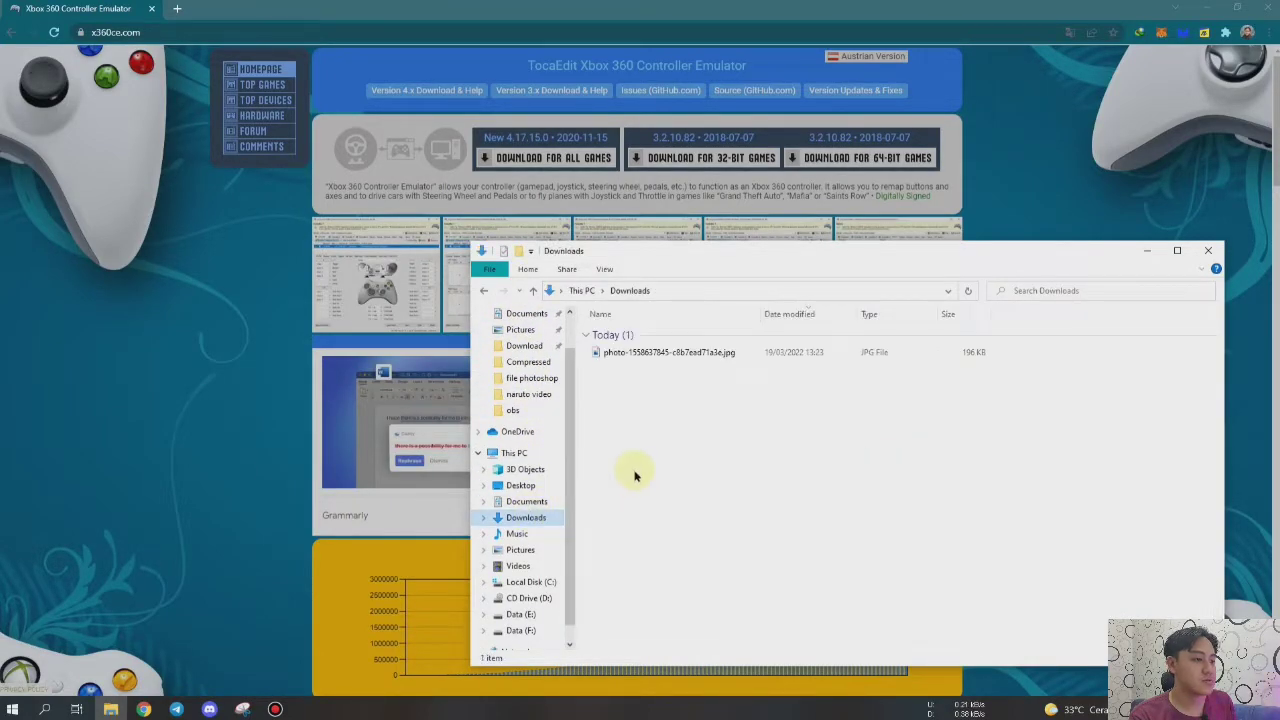
Step: Download the x360ce build for 64-bit games to F:\Download\Compressed as x360ce_x64_2.zip and open its containing folder
{"action": "left_click", "coordinate": [820, 165]}
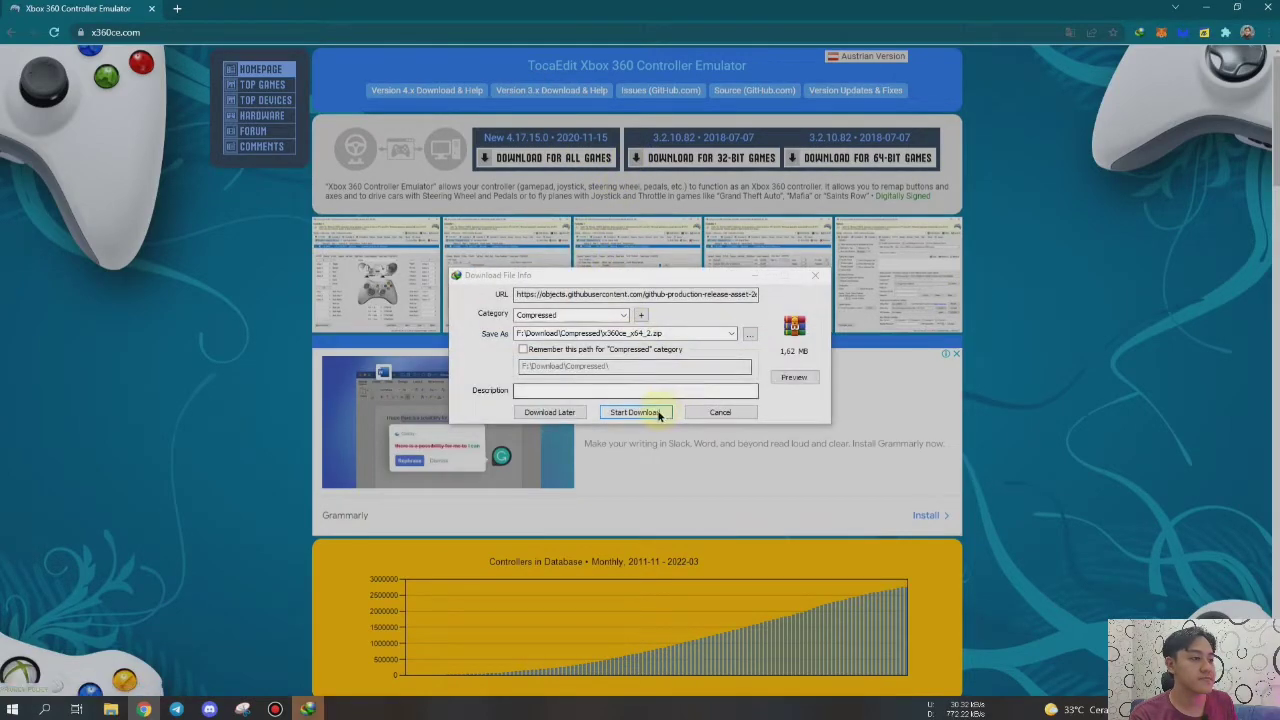
{"action": "left_click", "coordinate": [657, 413]}
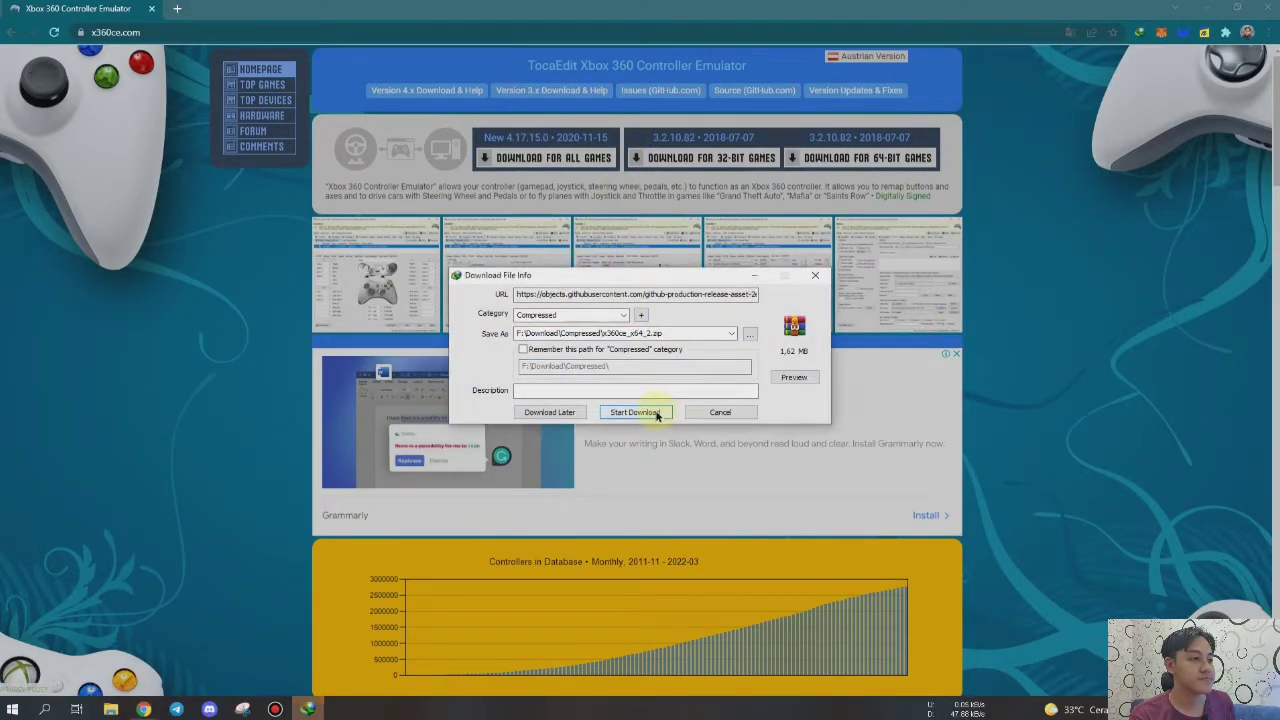
{"action": "left_click", "coordinate": [664, 395]}
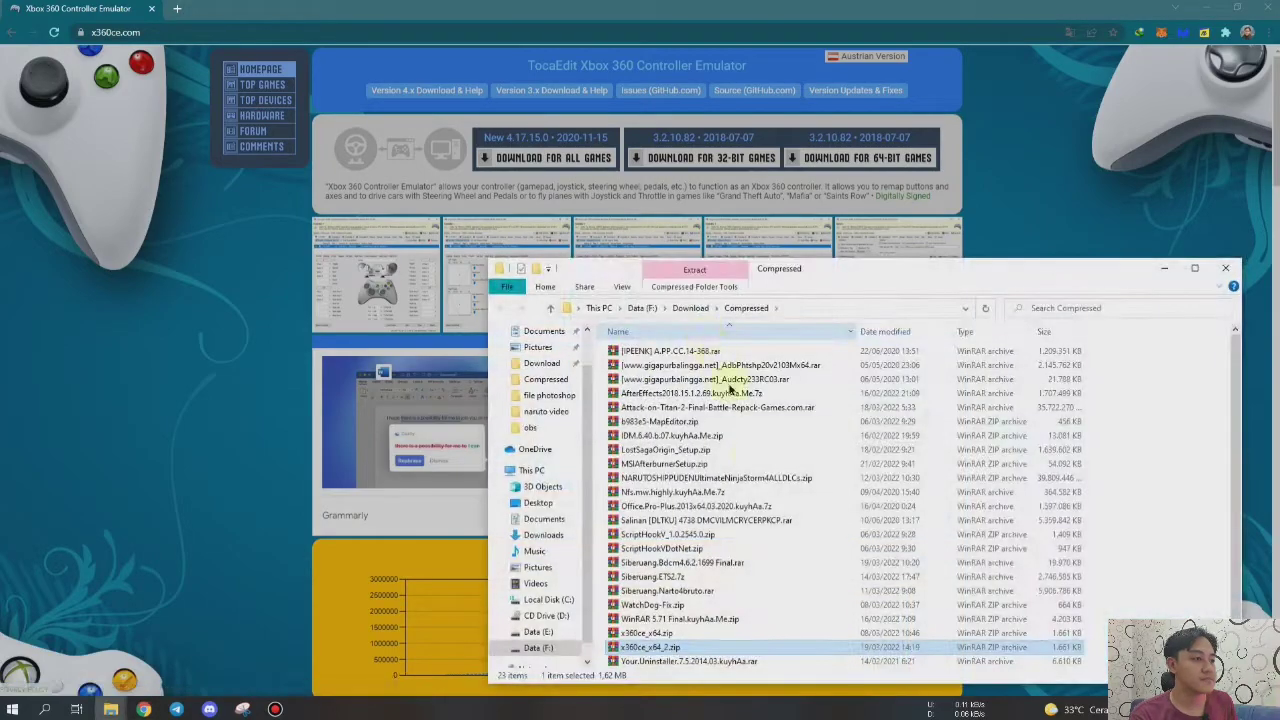
Step: Extract x360ce_x64.exe from the x360ce_x64.zip archive into the game folder E:\watch dog\Watch Dogs\bin
{"action": "left_click", "coordinate": [662, 632]}
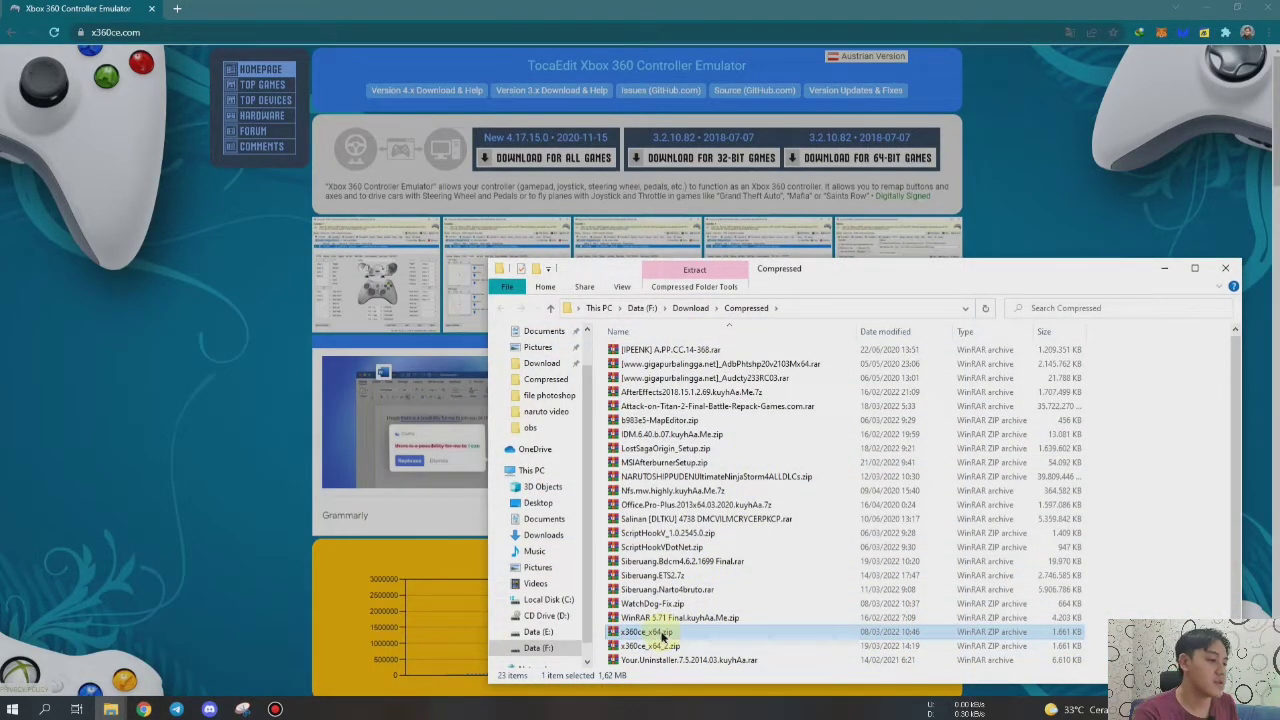
{"action": "double_click", "coordinate": [749, 633]}
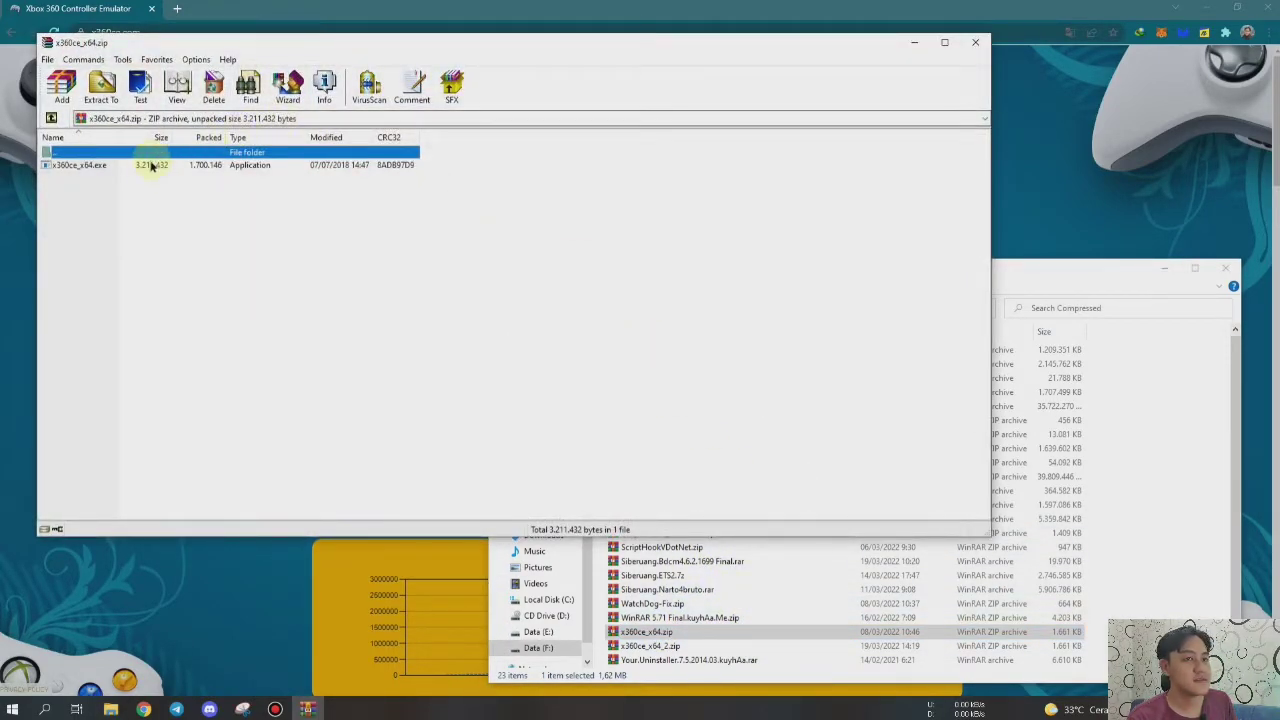
{"action": "left_click", "coordinate": [162, 167]}
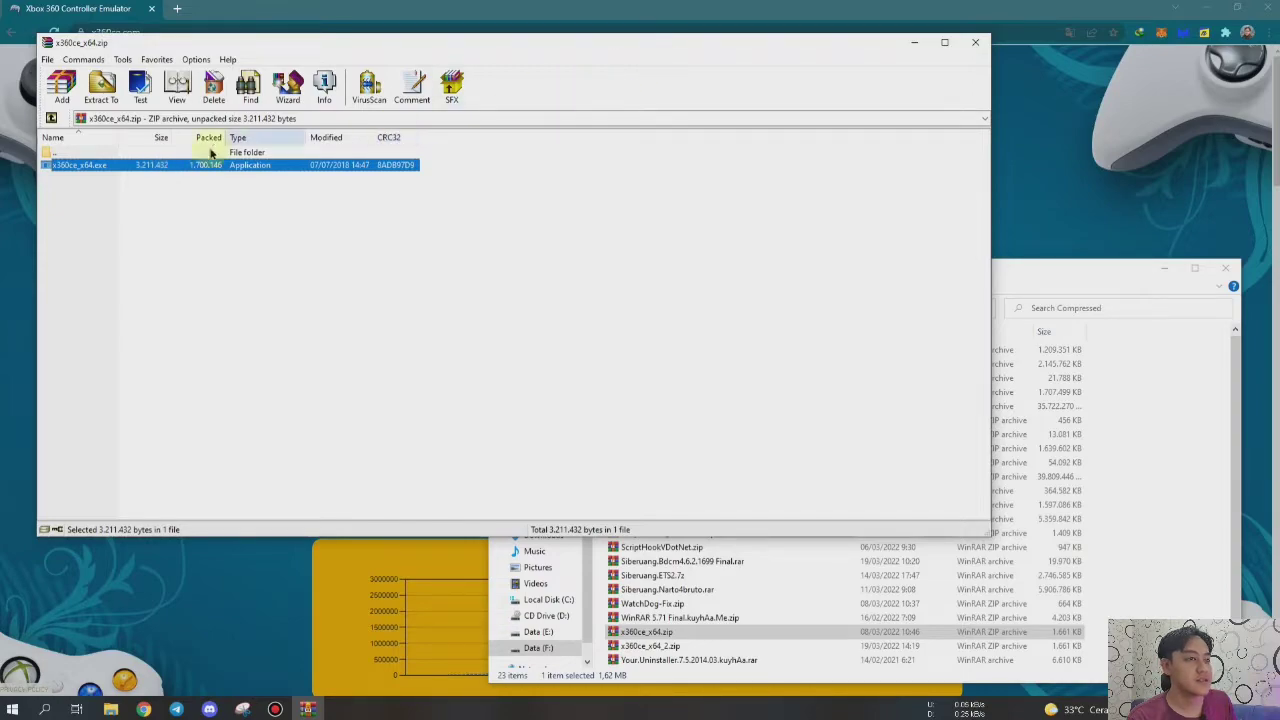
{"action": "left_click", "coordinate": [103, 82]}
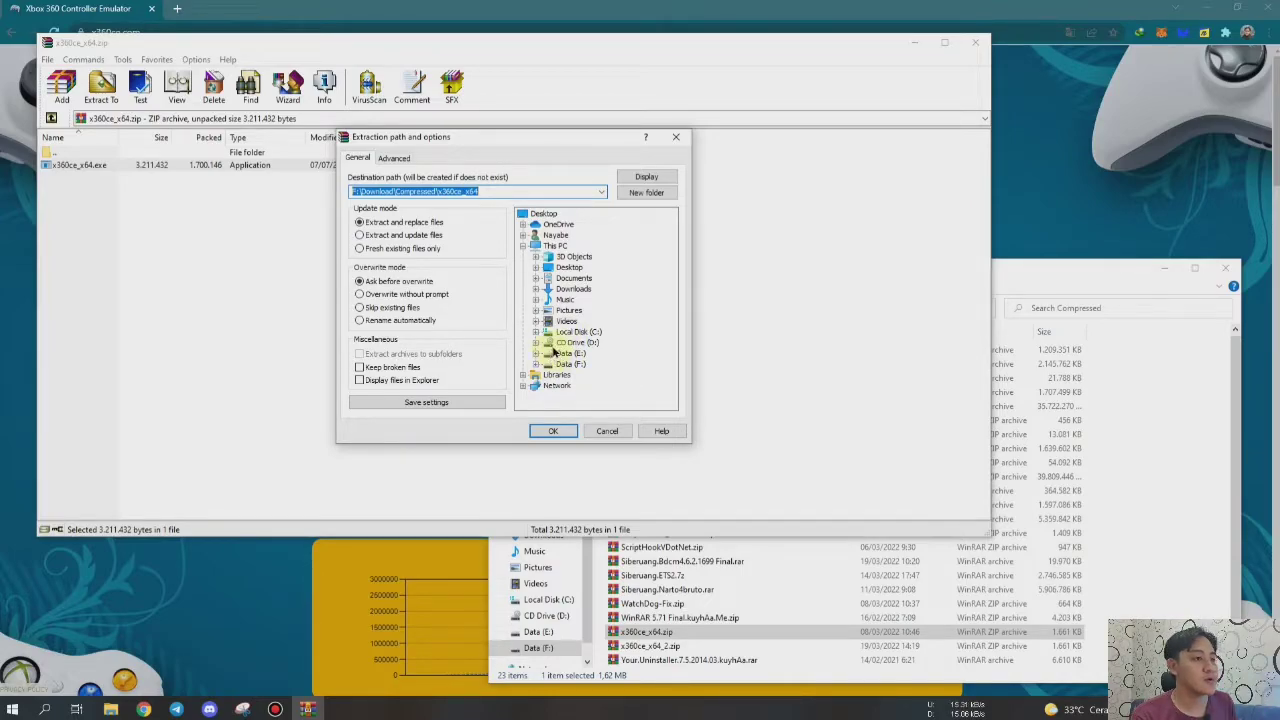
{"action": "left_click", "coordinate": [534, 357]}
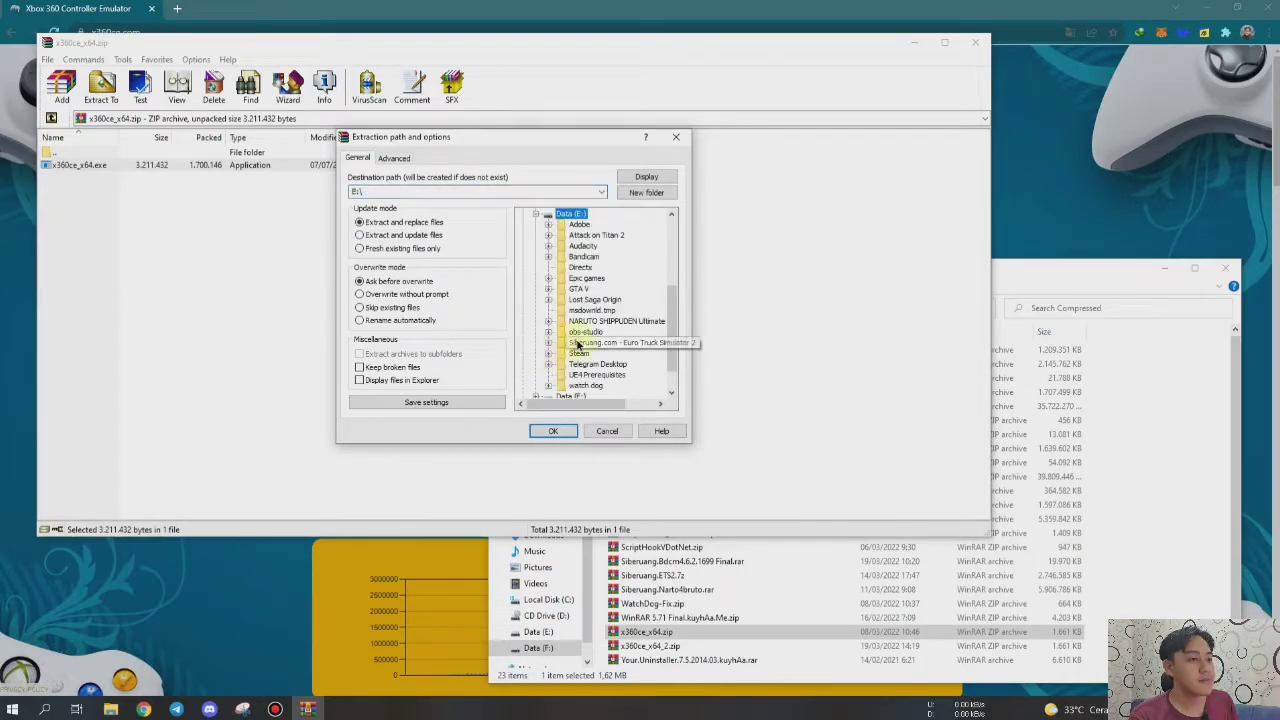
{"action": "scroll", "coordinate": [570, 340], "scroll_direction": "down", "scroll_amount": 1}
{"action": "left_click", "coordinate": [575, 354]}
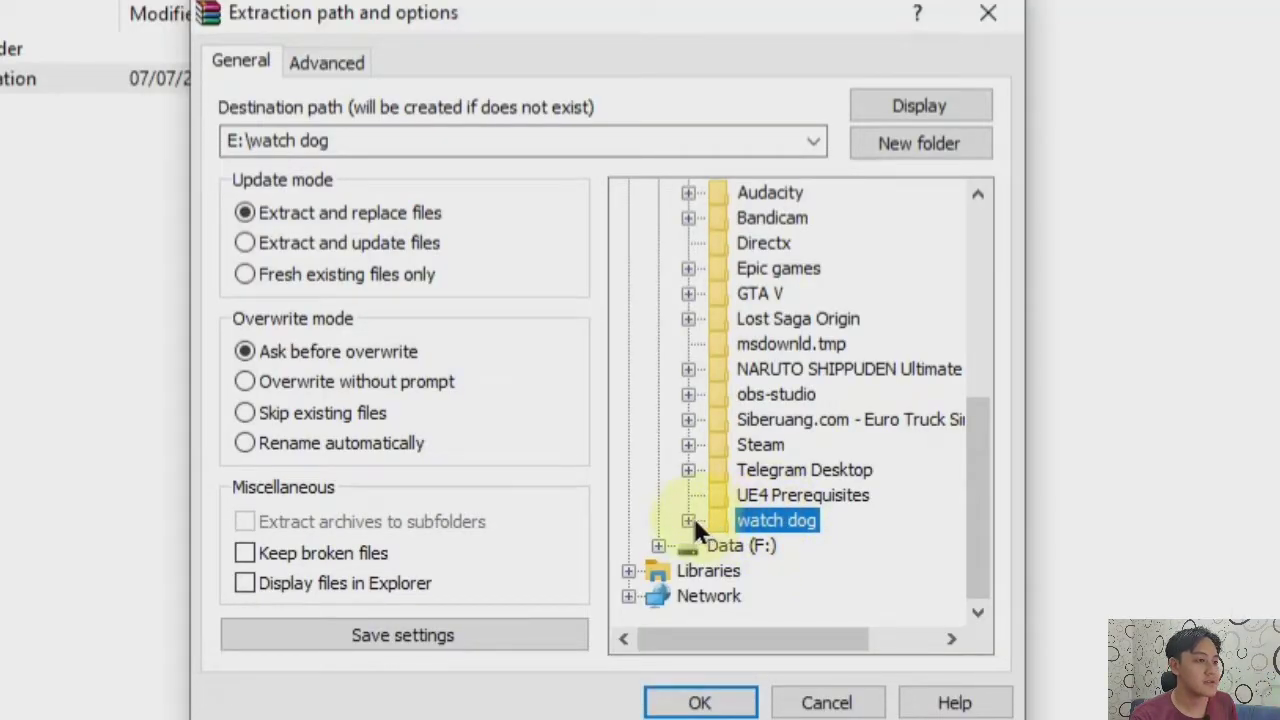
{"action": "left_click", "coordinate": [690, 517]}
{"action": "left_click", "coordinate": [718, 520]}
{"action": "left_click", "coordinate": [782, 492]}
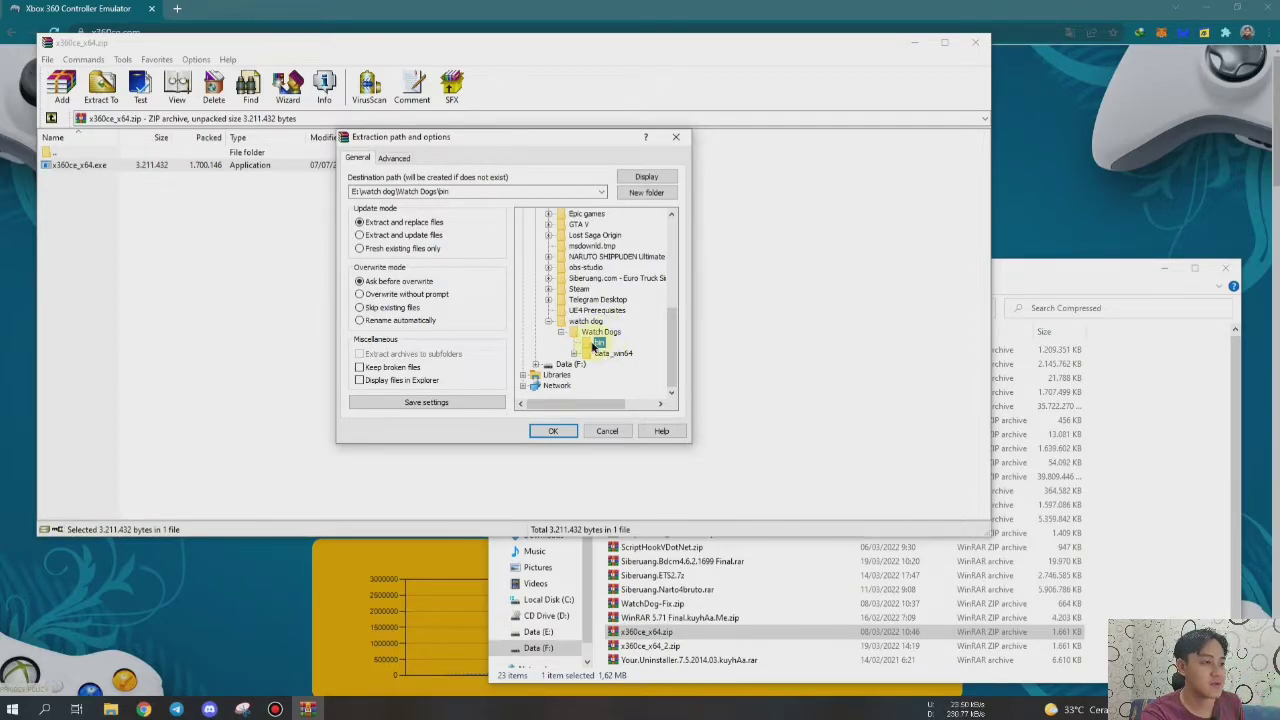
{"action": "left_click", "coordinate": [556, 431]}
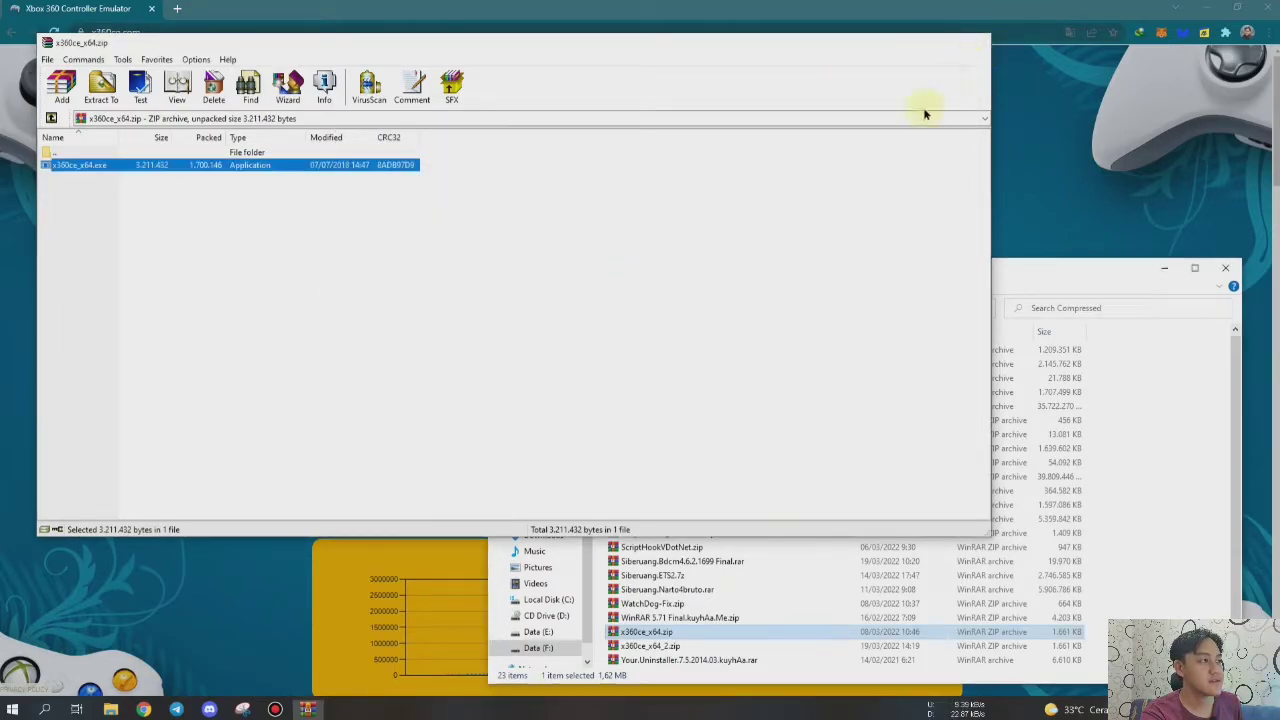
Step: Close the archive, run x360ce_x64.exe from E:\watch dog\Watch Dogs\bin, and create the missing xinput1_3.dll file
{"action": "left_click", "coordinate": [976, 42]}
{"action": "scroll", "coordinate": [538, 538], "scroll_direction": "down", "scroll_amount": 1}
{"action": "left_click", "coordinate": [550, 616]}
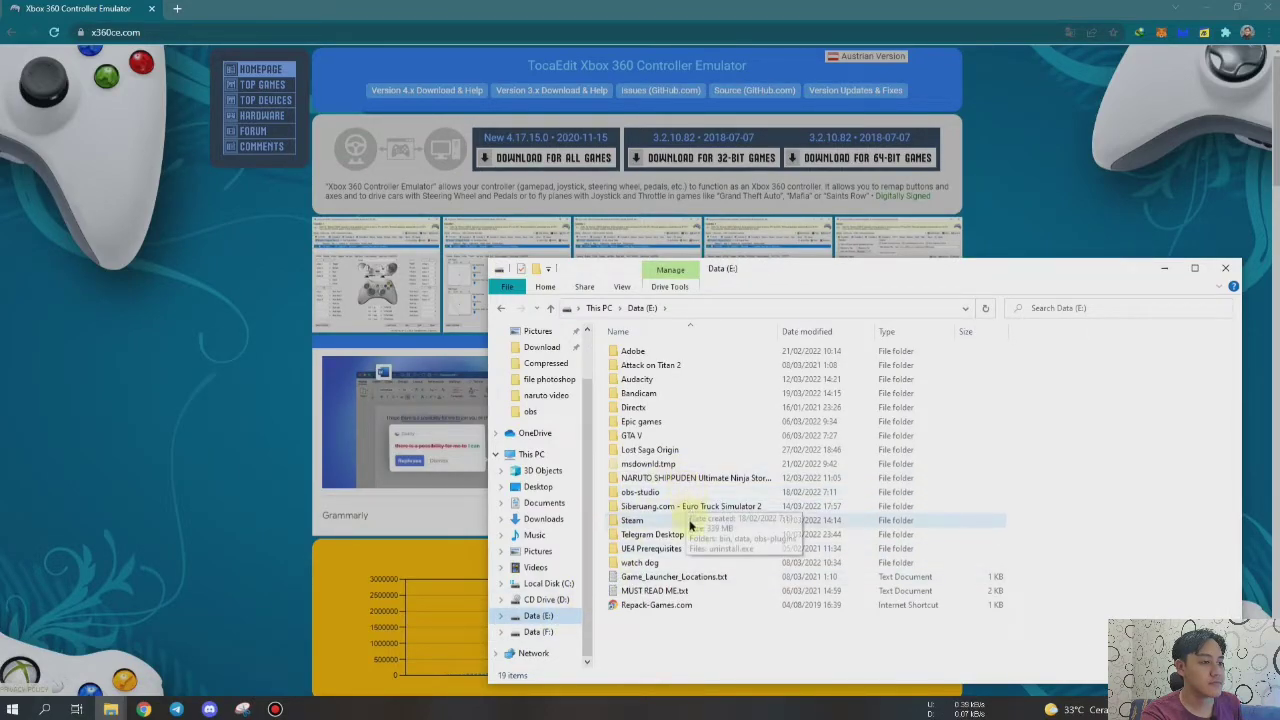
{"action": "left_click", "coordinate": [654, 566]}
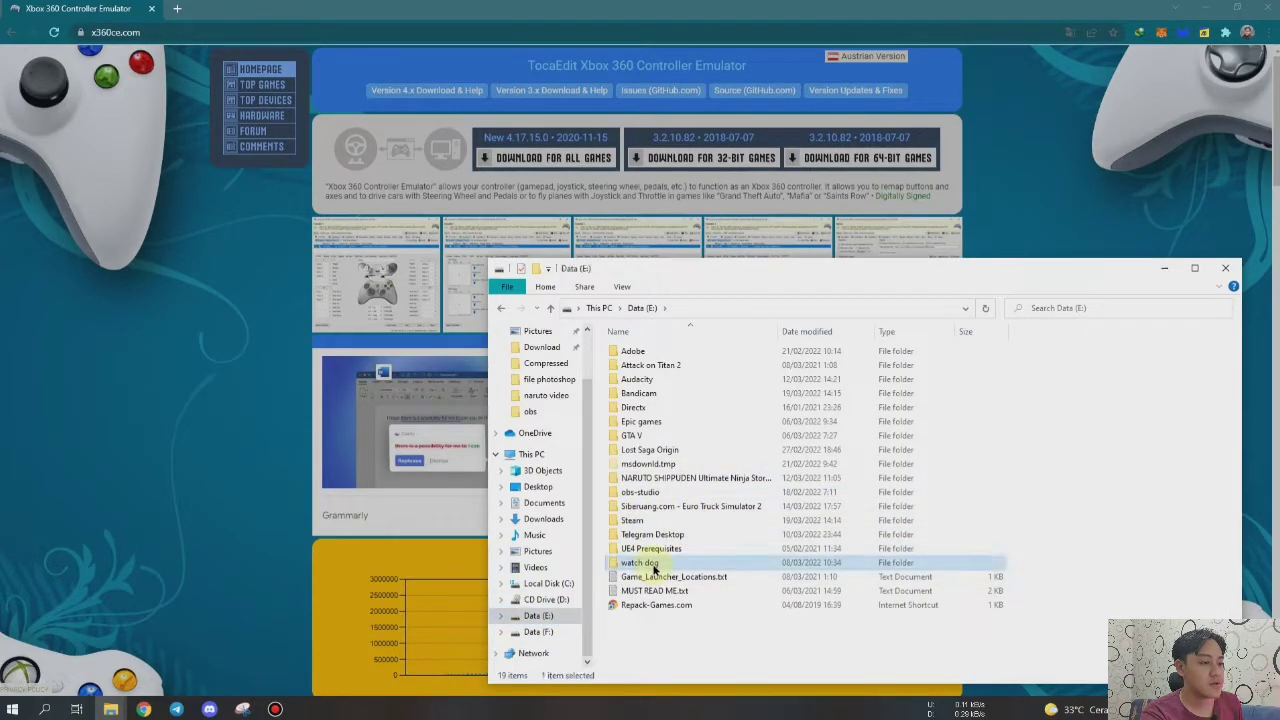
{"action": "double_click", "coordinate": [654, 566]}
{"action": "double_click", "coordinate": [671, 355]}
{"action": "double_click", "coordinate": [671, 355]}
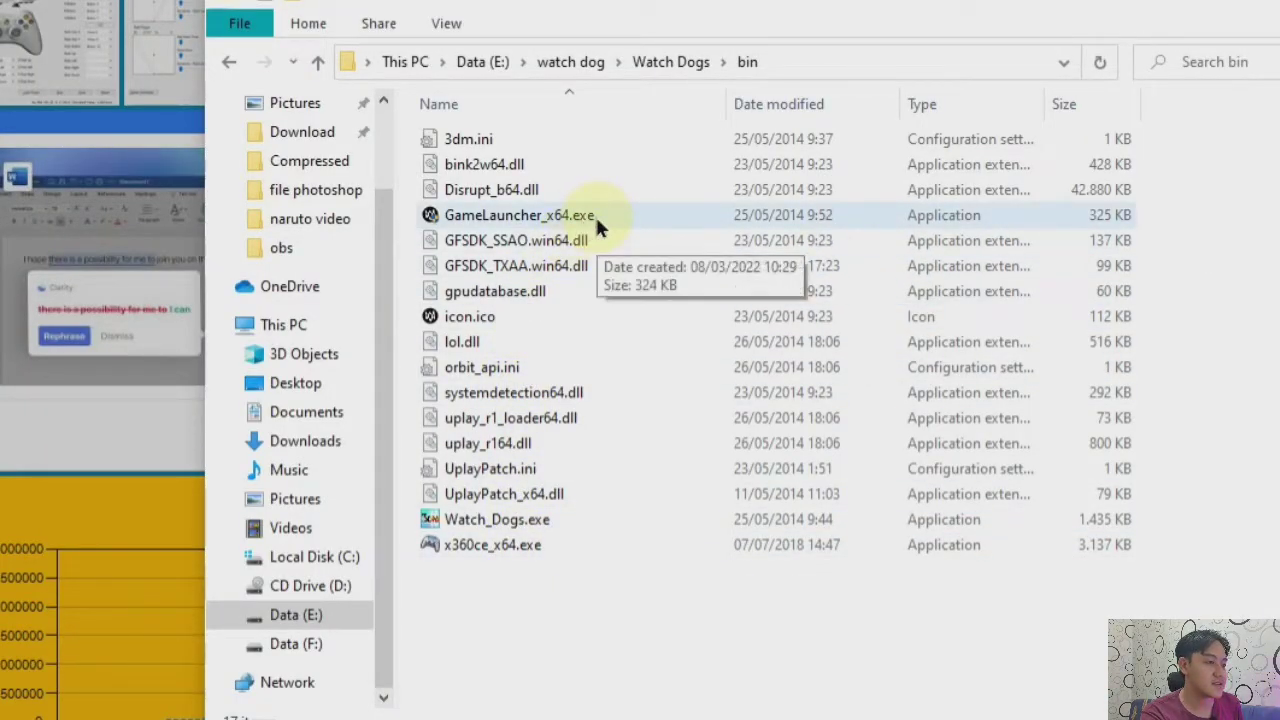
{"action": "double_click", "coordinate": [535, 545]}
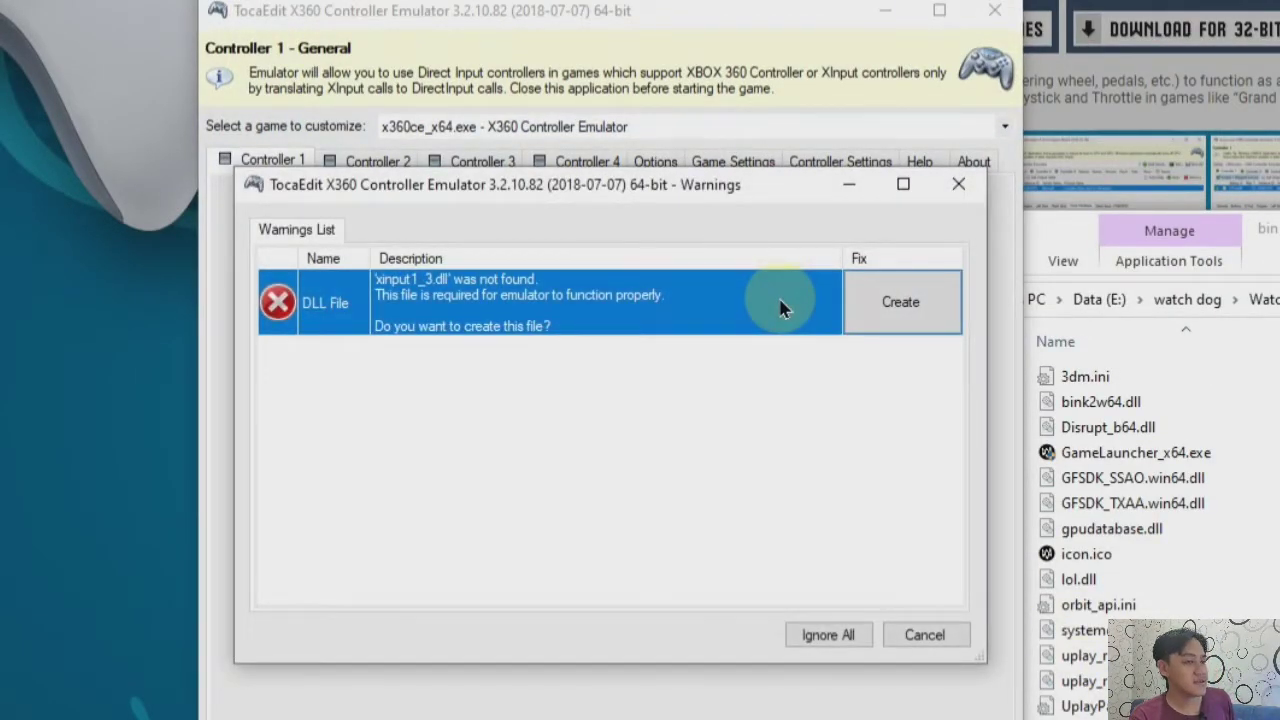
{"action": "left_click", "coordinate": [890, 306]}
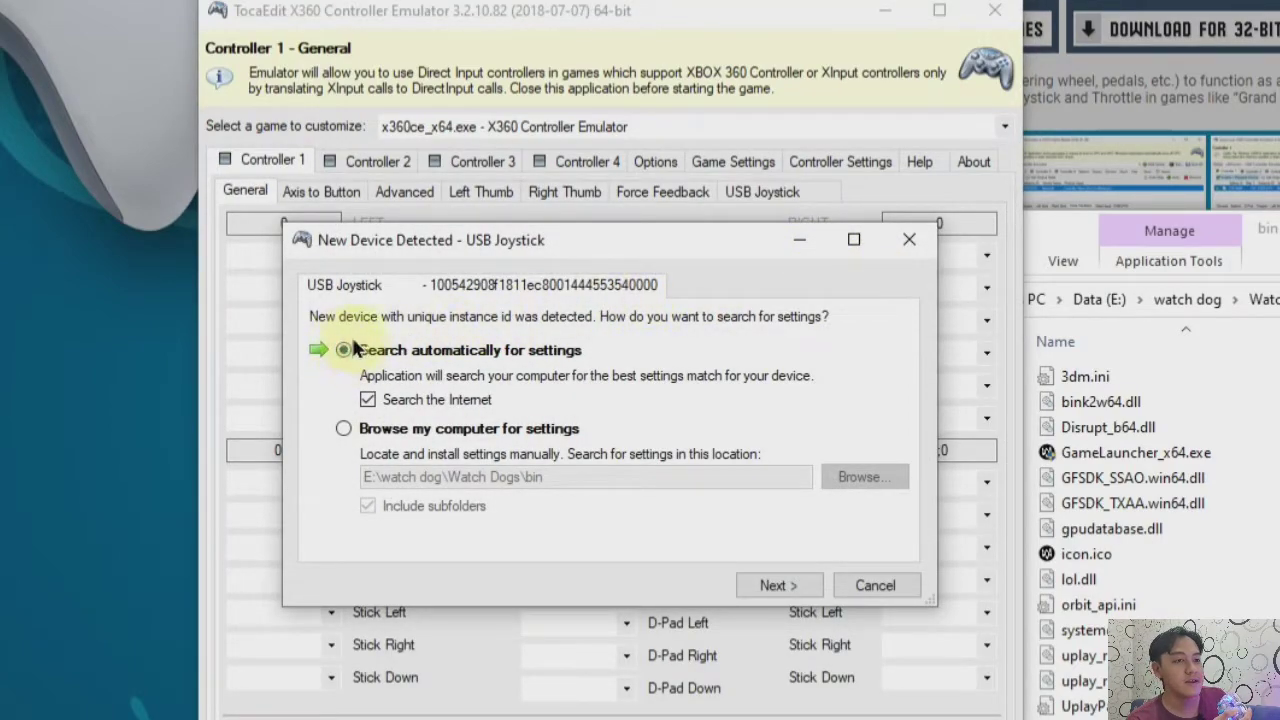
Step: Search automatically for the USB Joystick's settings, load the Internet default settings for Controller 1, and save the configuration
{"action": "left_click", "coordinate": [790, 588]}
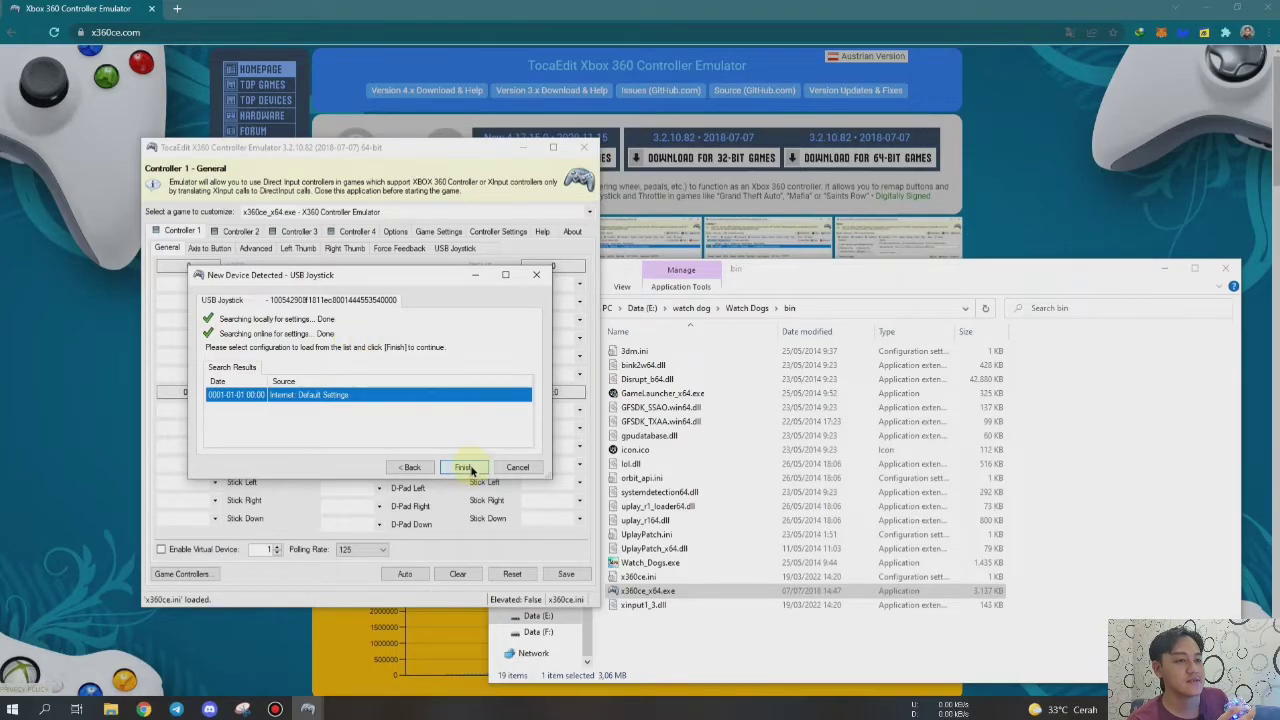
{"action": "left_click", "coordinate": [464, 467]}
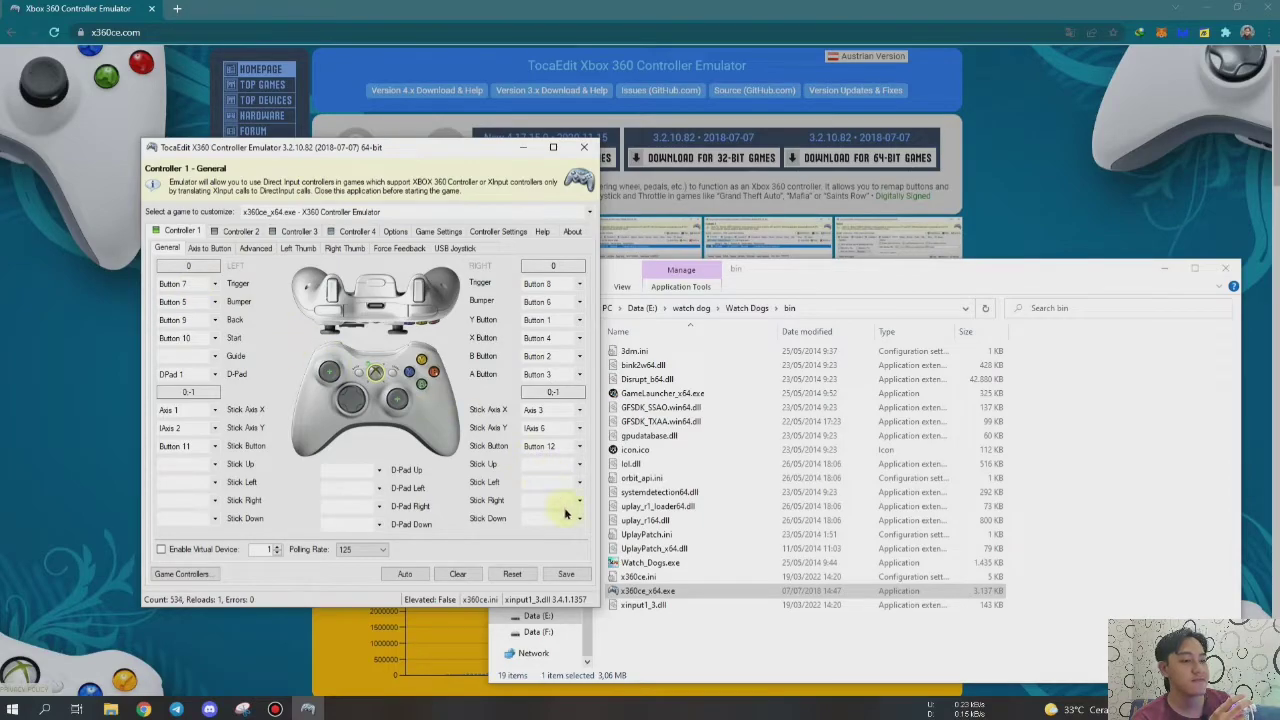
{"action": "left_click", "coordinate": [567, 577]}
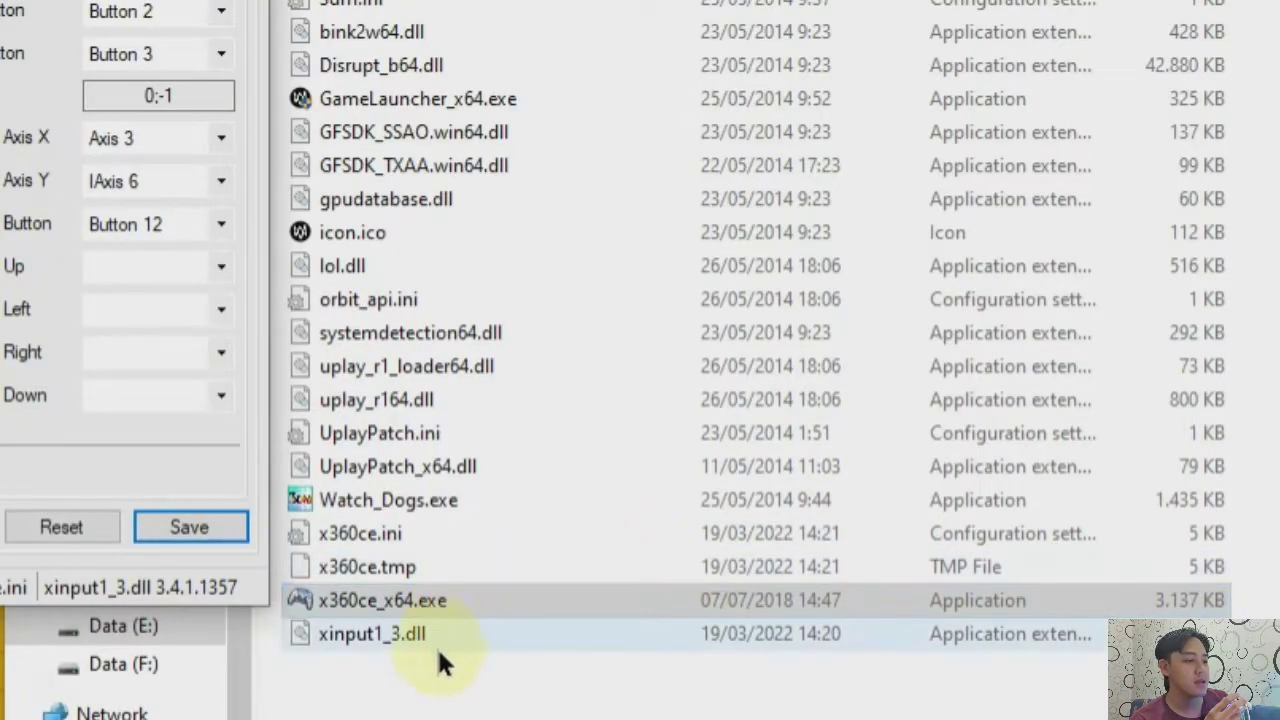
Step: Launch Watch_Dogs.exe from the bin folder and close the X360 Controller Emulator window
{"action": "left_click", "coordinate": [468, 654]}
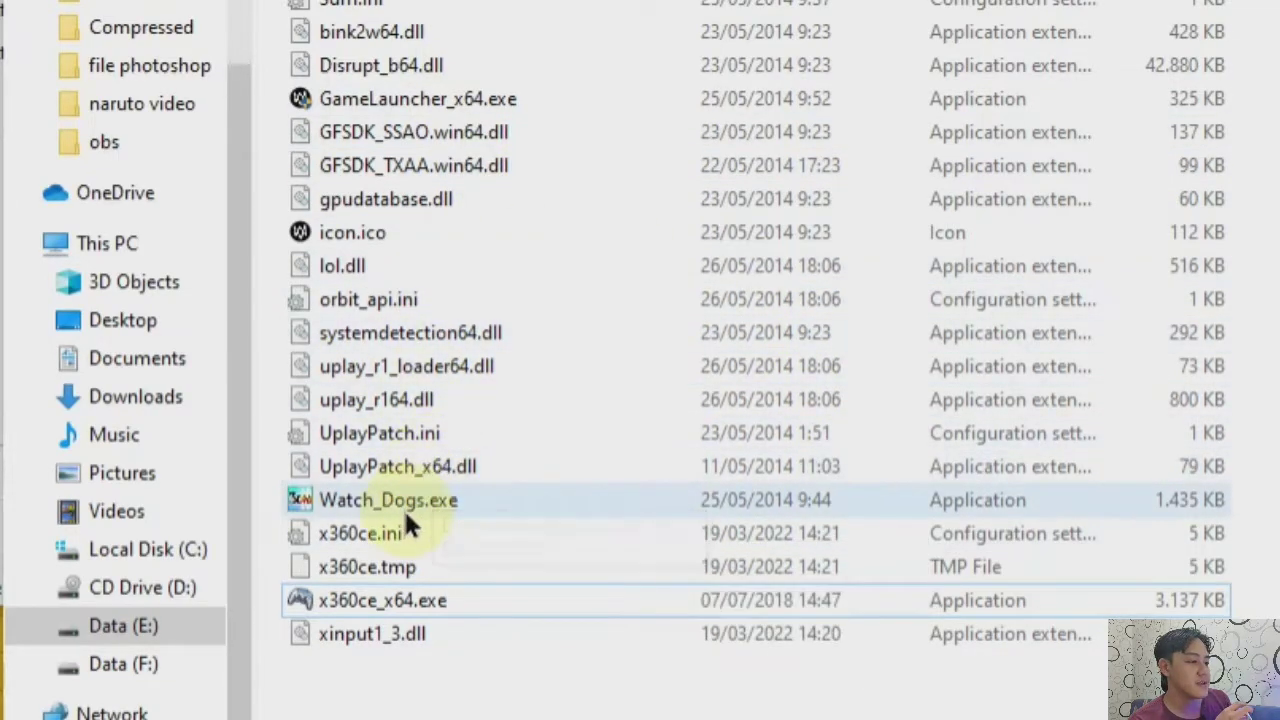
{"action": "left_click", "coordinate": [403, 503]}
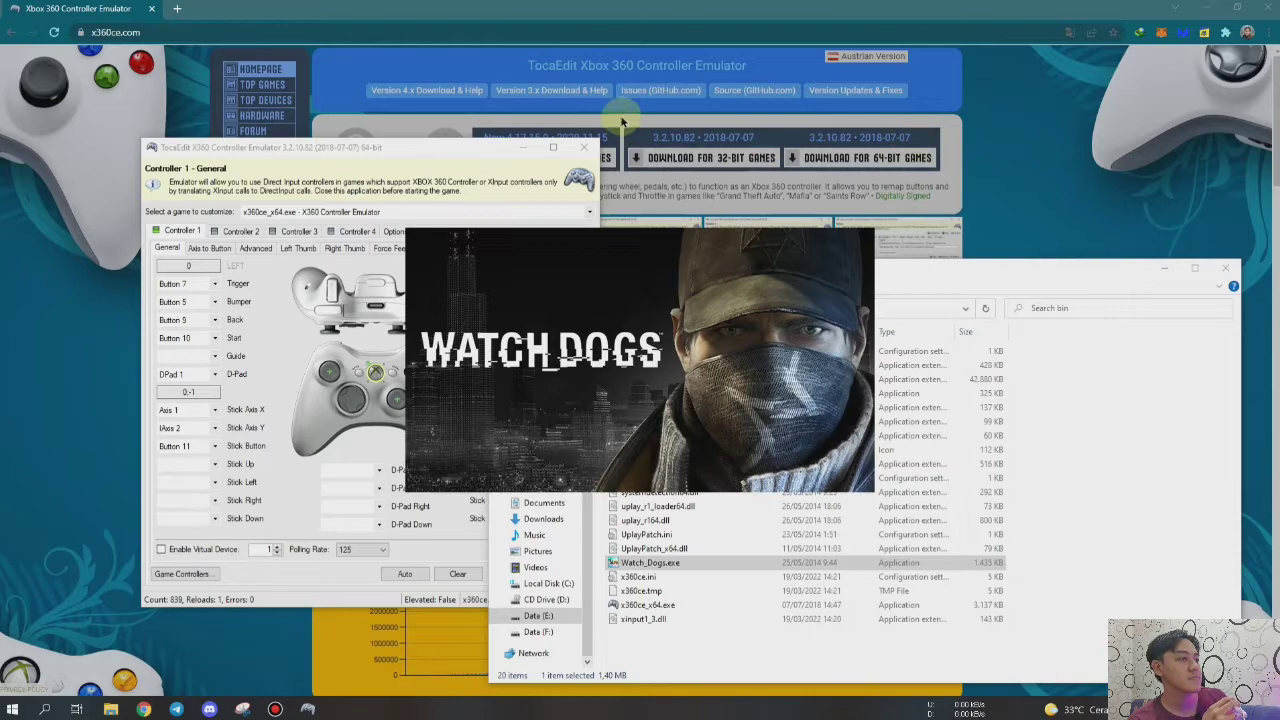
{"action": "left_click", "coordinate": [550, 155]}
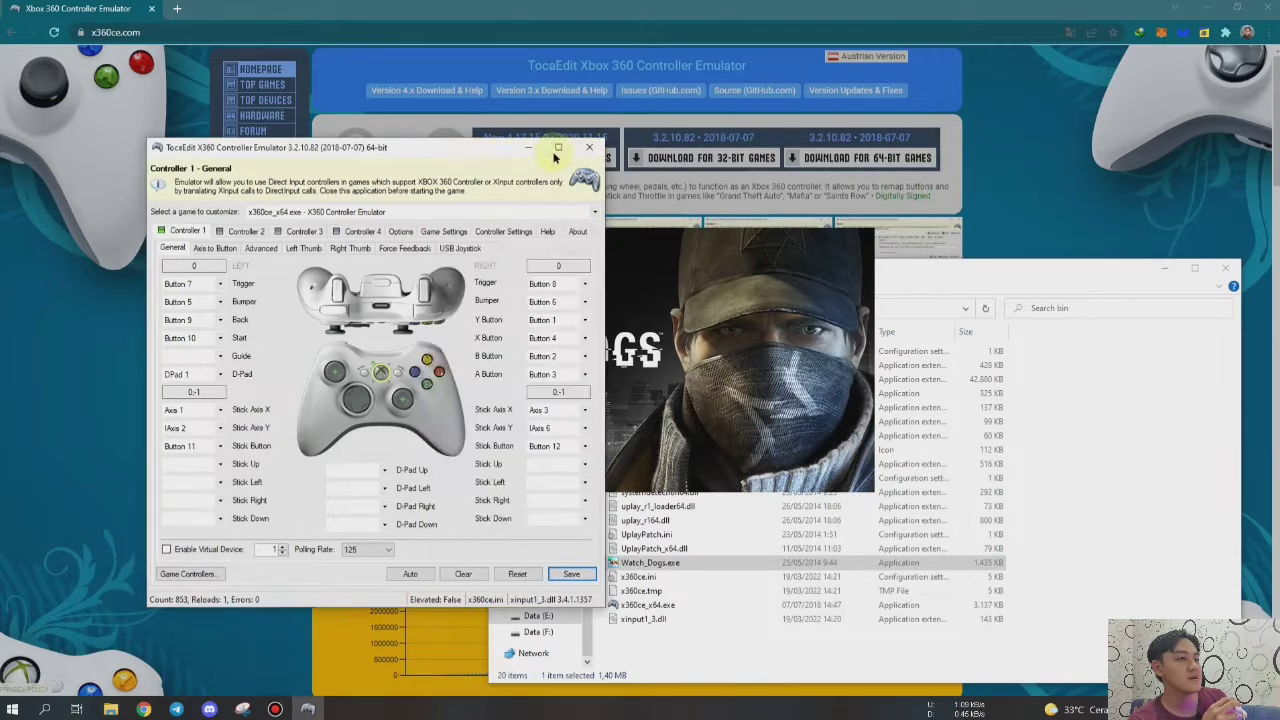
{"action": "left_click", "coordinate": [588, 152]}
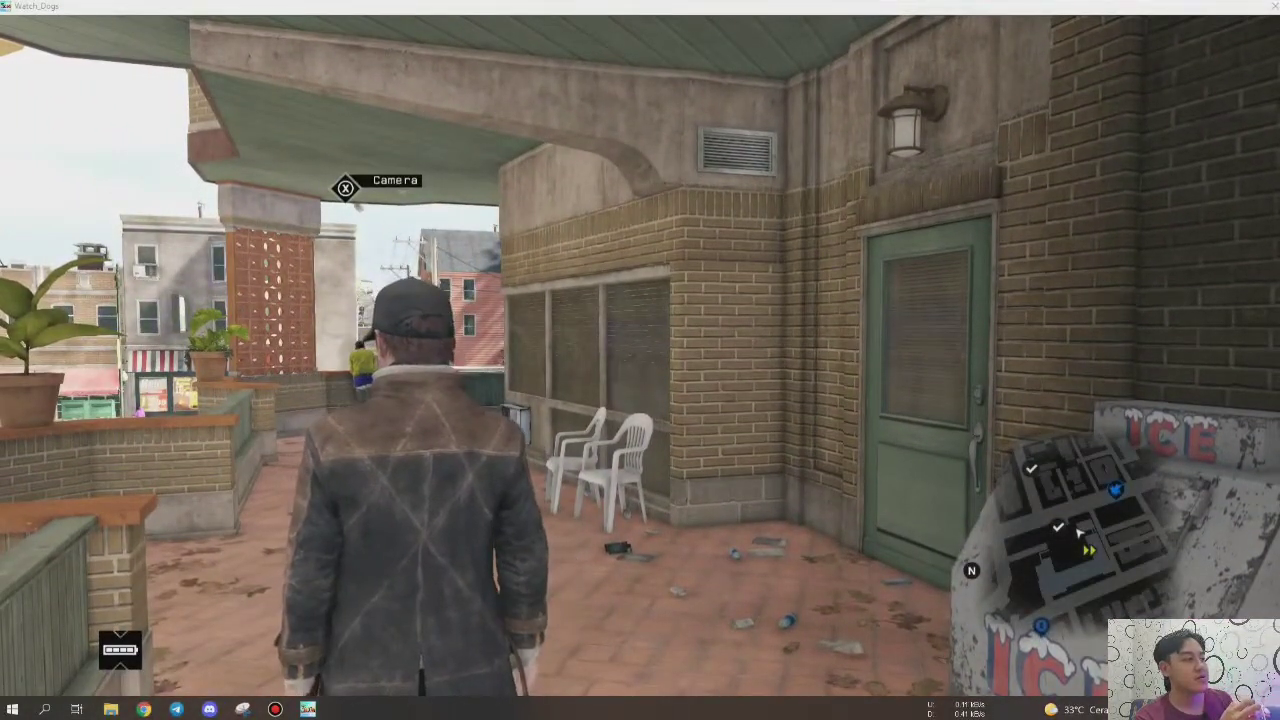
Step: Pause the running Watch_Dogs game and enter its Options
{"action": "key", "text": "Escape"}
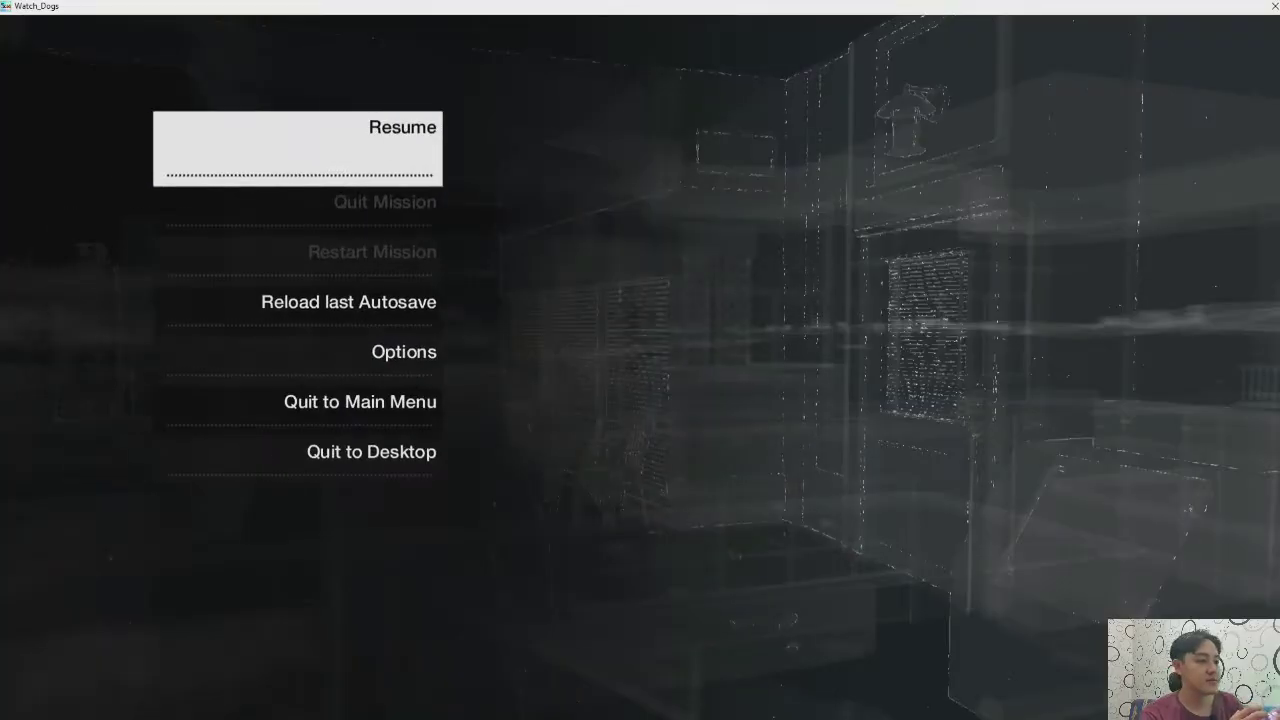
{"action": "key", "text": "Down"}
{"action": "key", "text": "Down"}
{"action": "key", "text": "Down"}
{"action": "key", "text": "Down"}
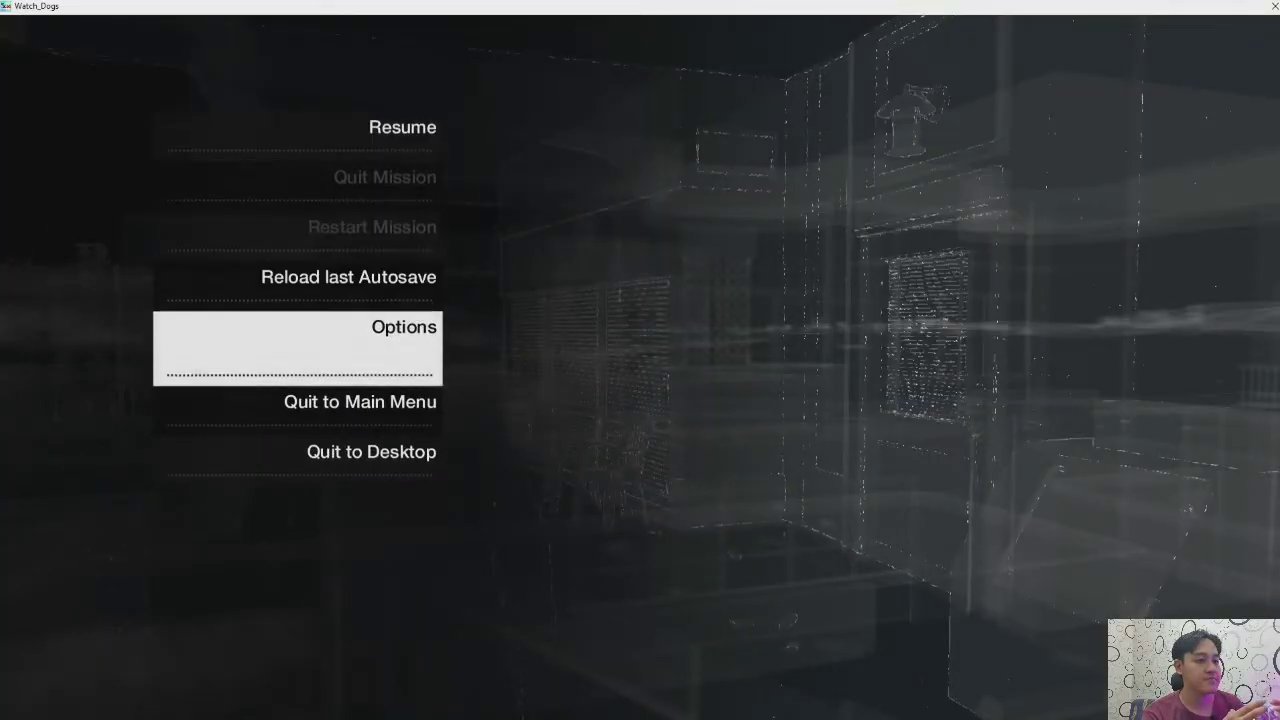
{"action": "key", "text": "Return"}
{"action": "key", "text": "Return"}
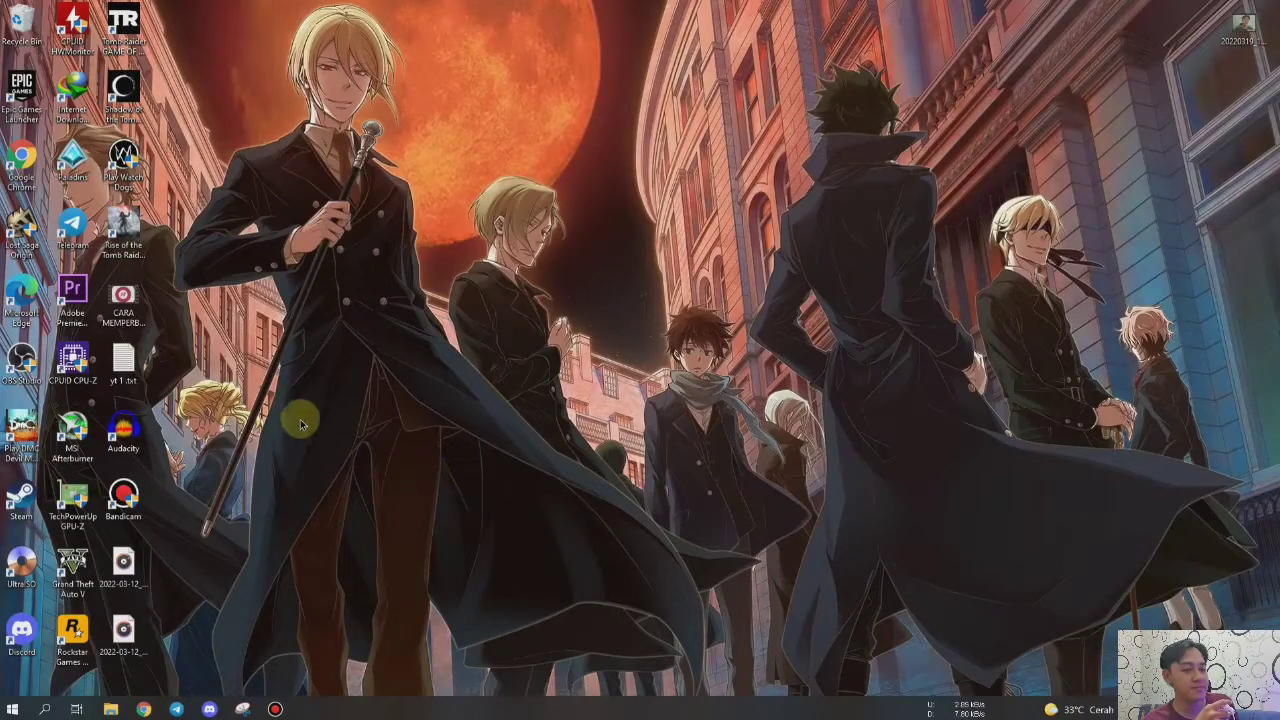
Step: Launch Steam from the desktop and dismiss the notice about using a controller in Big Picture mode
{"action": "double_click", "coordinate": [22, 497]}
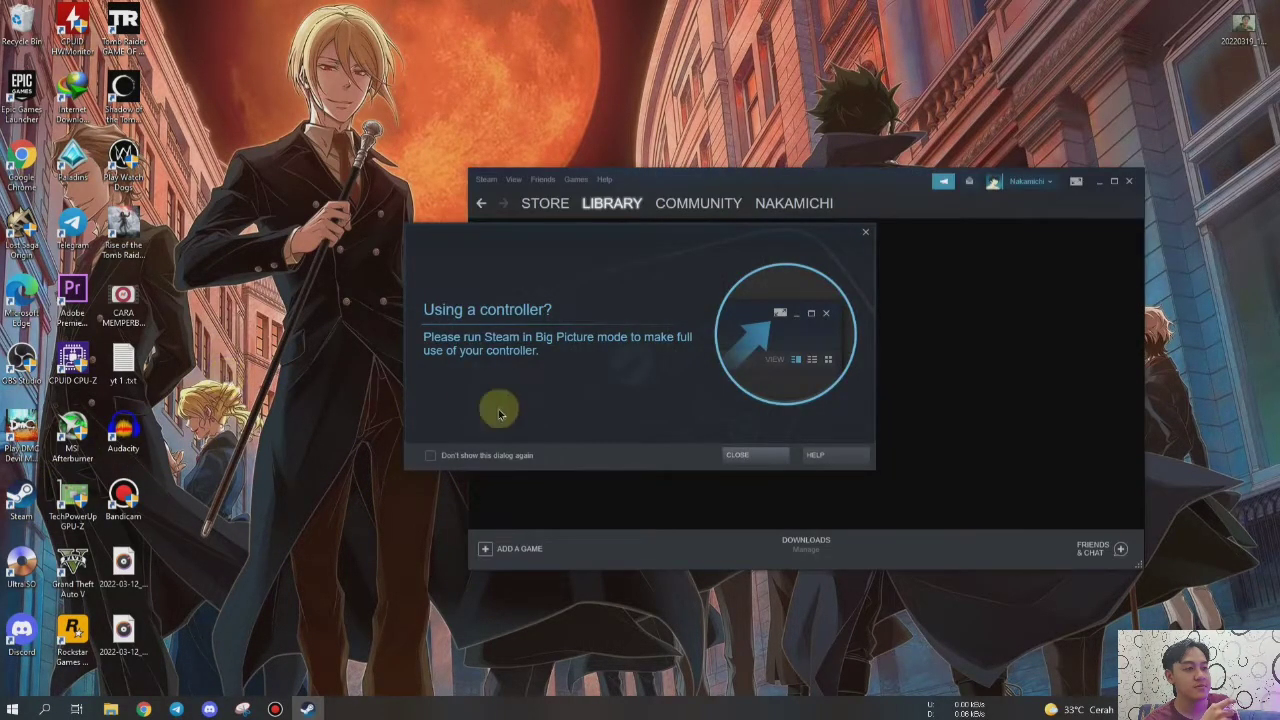
{"action": "left_click", "coordinate": [740, 456]}
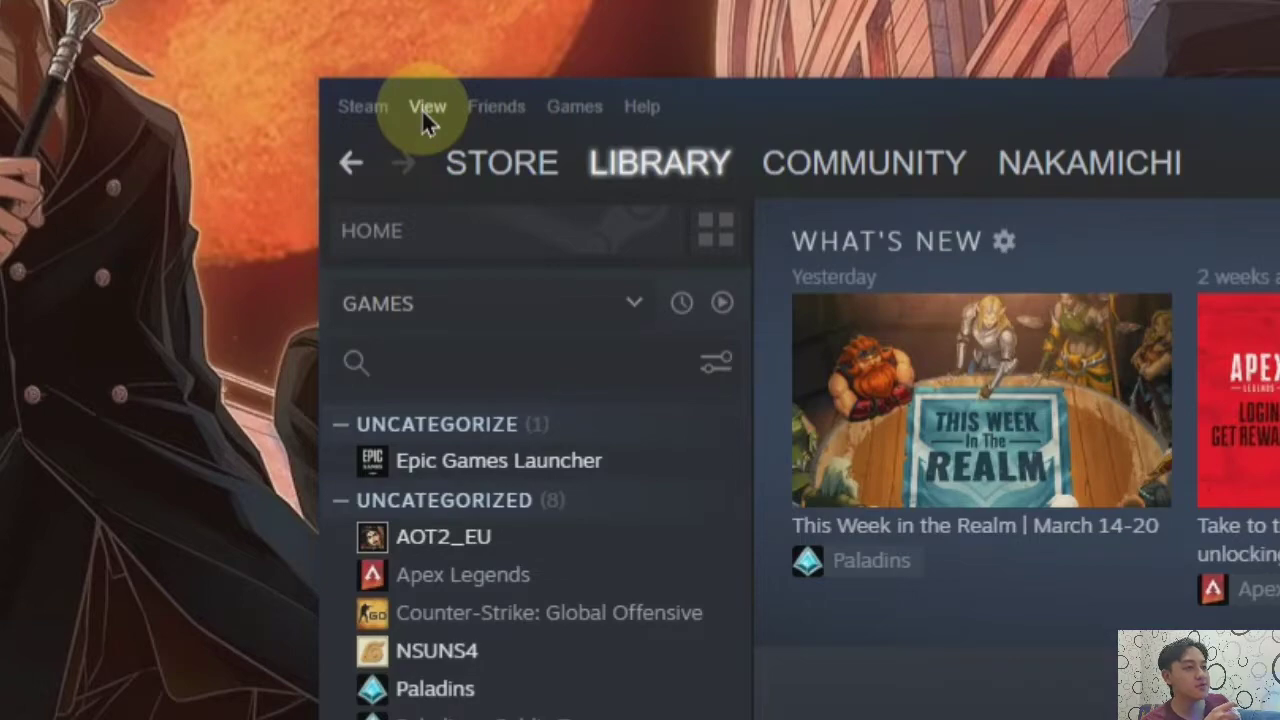
Step: Switch Steam to Big Picture mode and check the Generic Gamepad Configuration Support option in its Controller Settings
{"action": "left_click", "coordinate": [421, 108]}
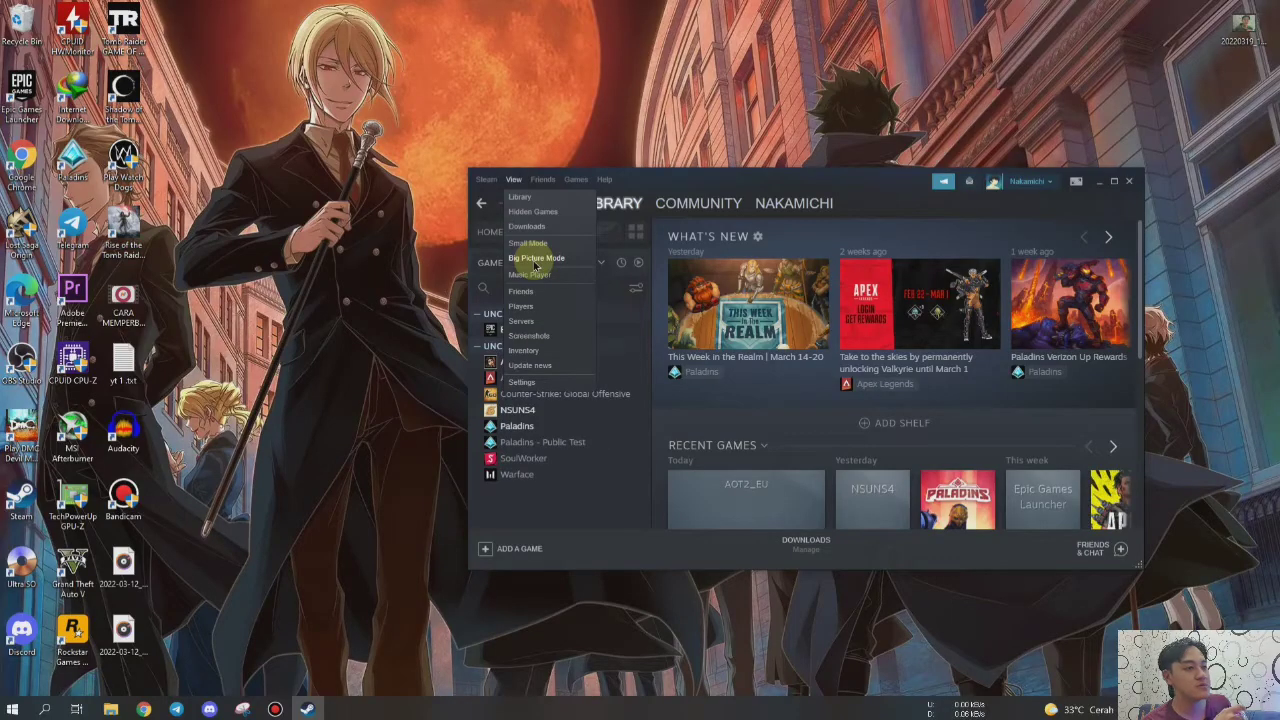
{"action": "left_click", "coordinate": [536, 259]}
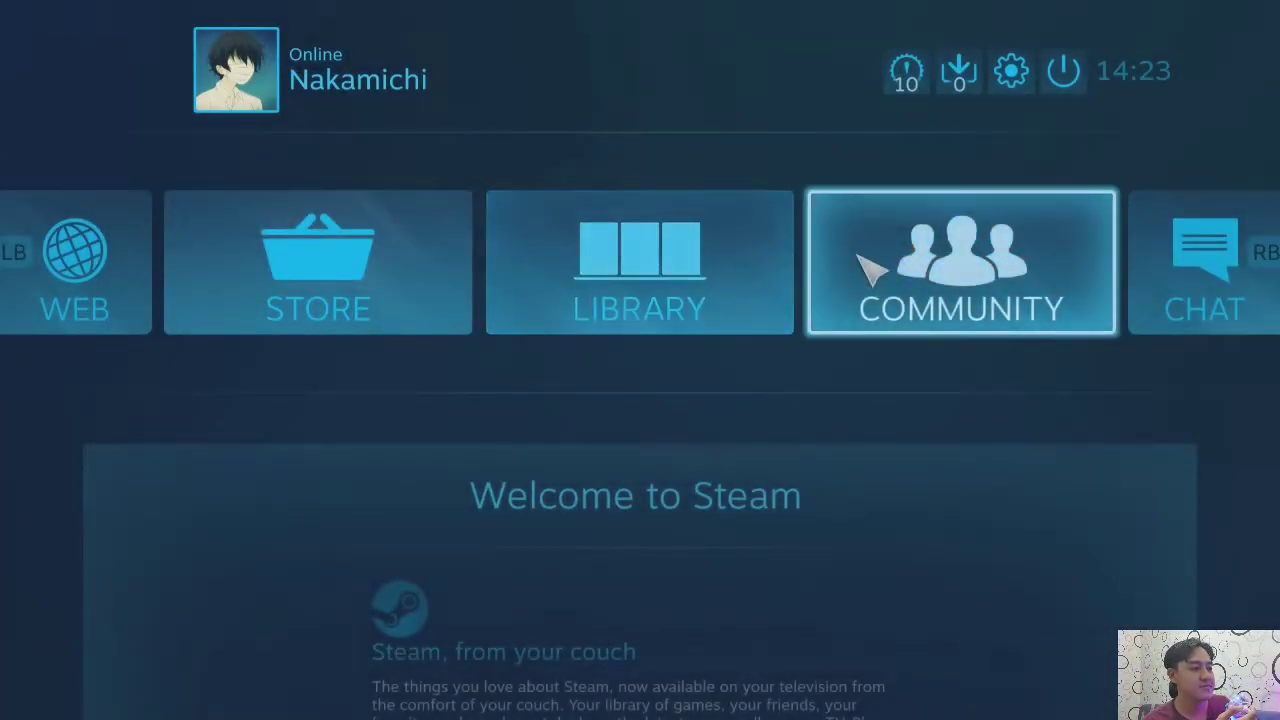
{"action": "left_click", "coordinate": [1012, 72]}
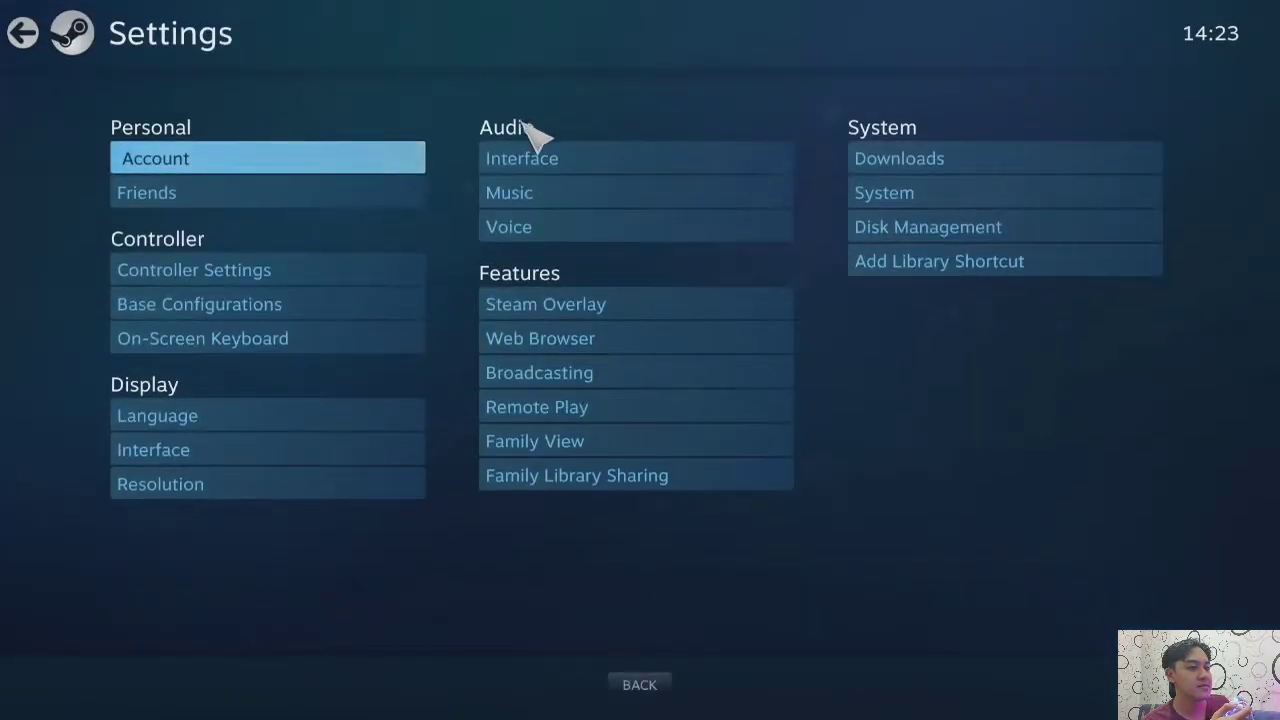
{"action": "left_click", "coordinate": [253, 279]}
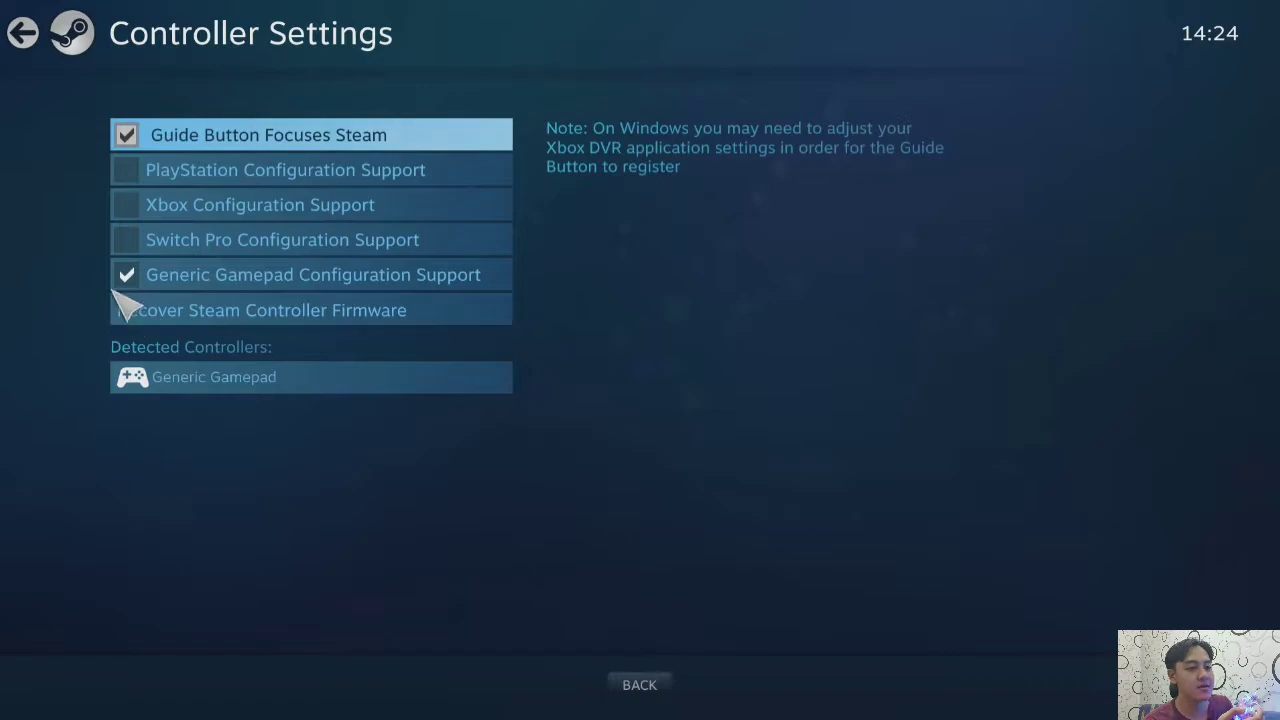
{"action": "left_click", "coordinate": [668, 682]}
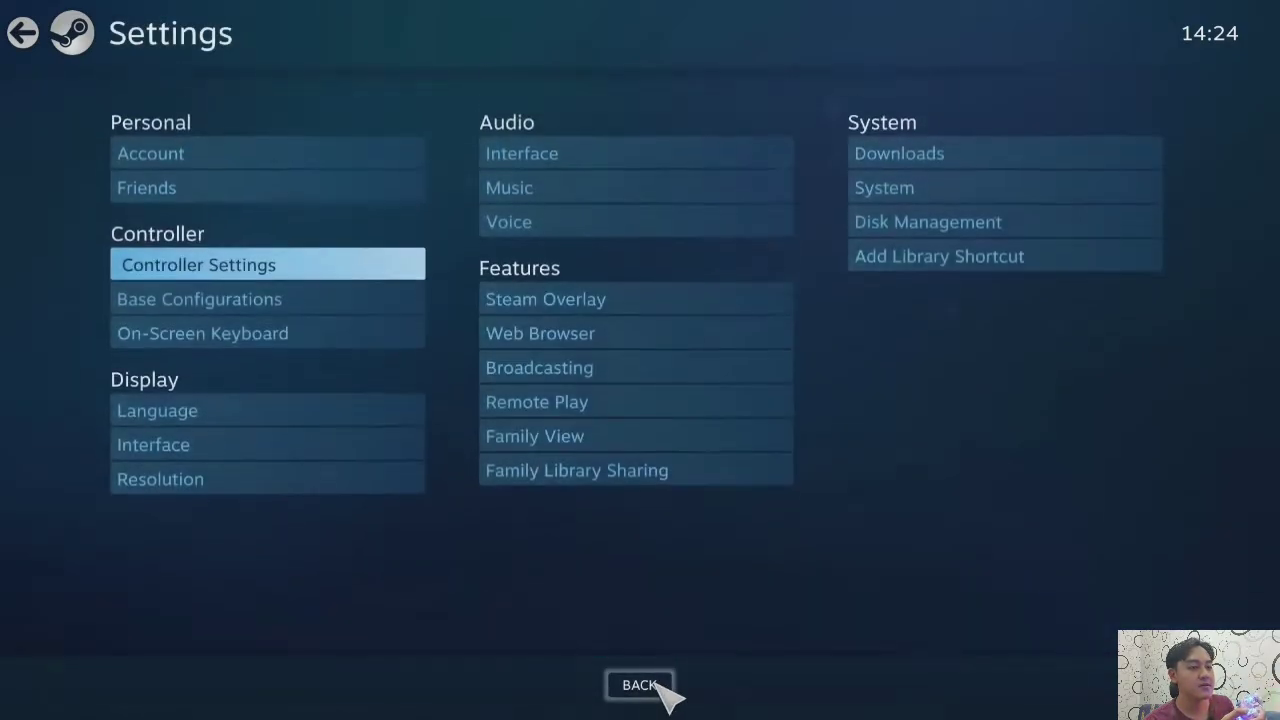
{"action": "left_click", "coordinate": [665, 686]}
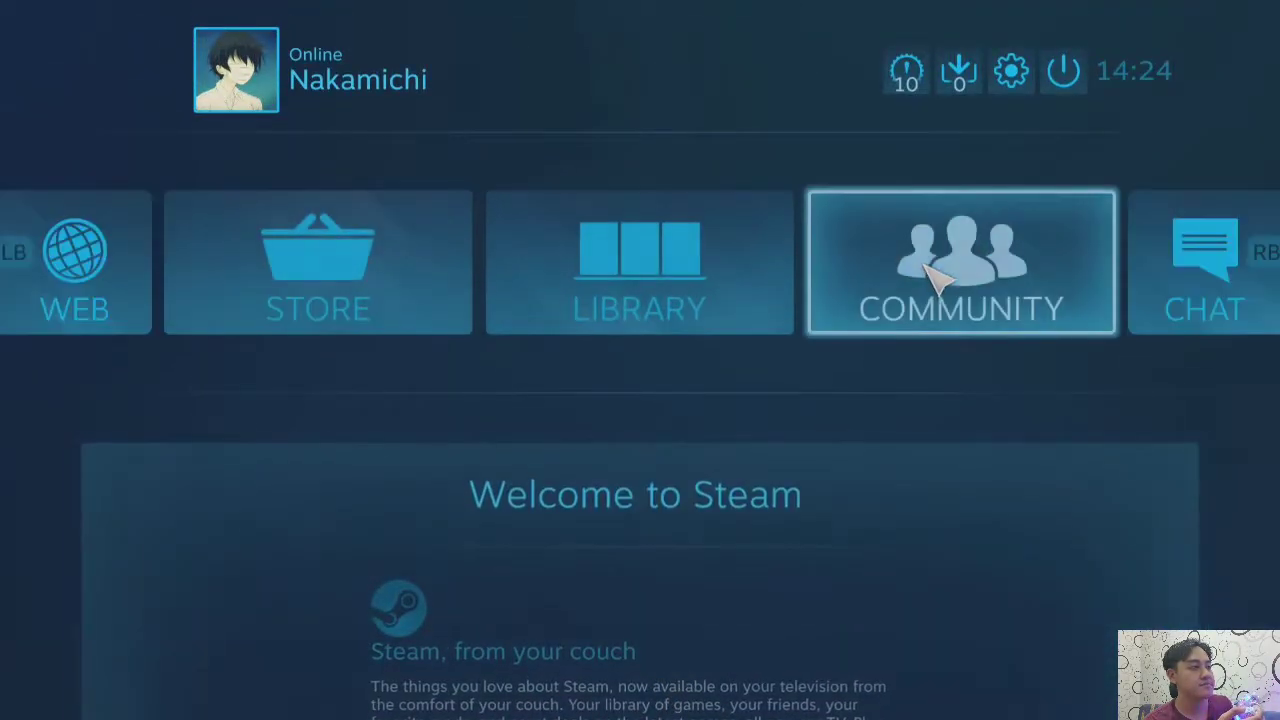
{"action": "left_click", "coordinate": [1012, 72]}
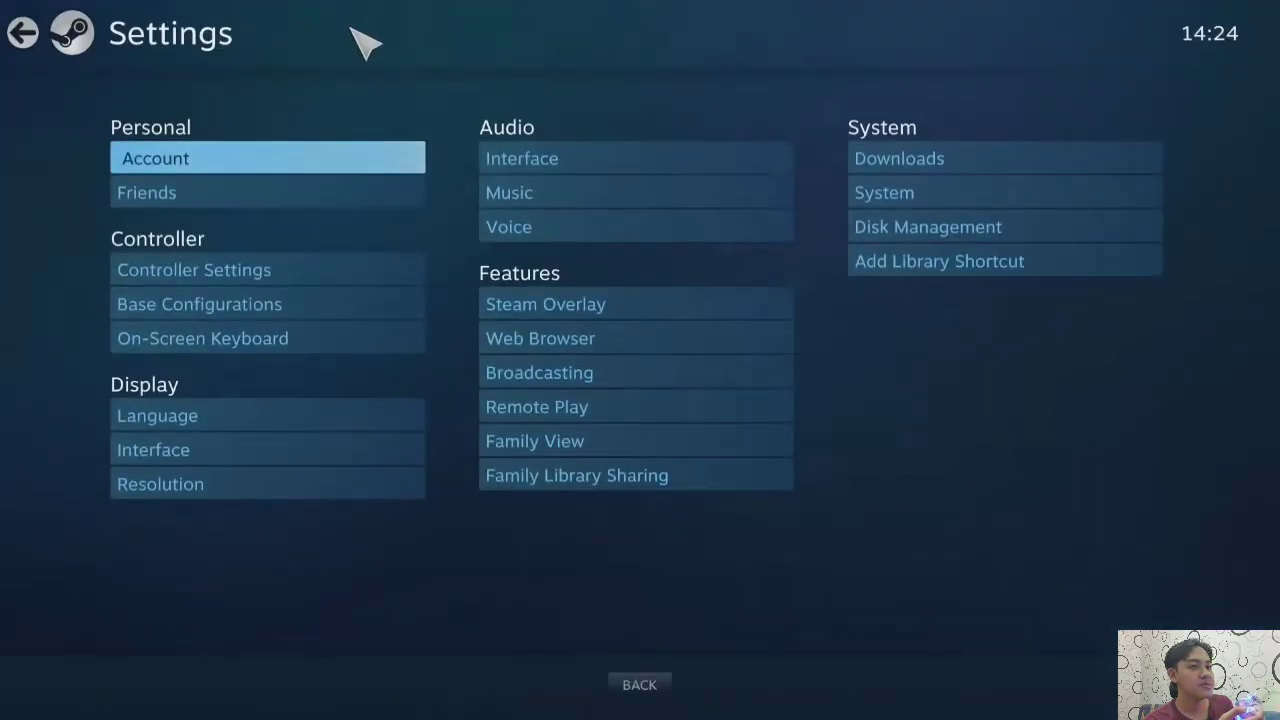
{"action": "left_click", "coordinate": [21, 32]}
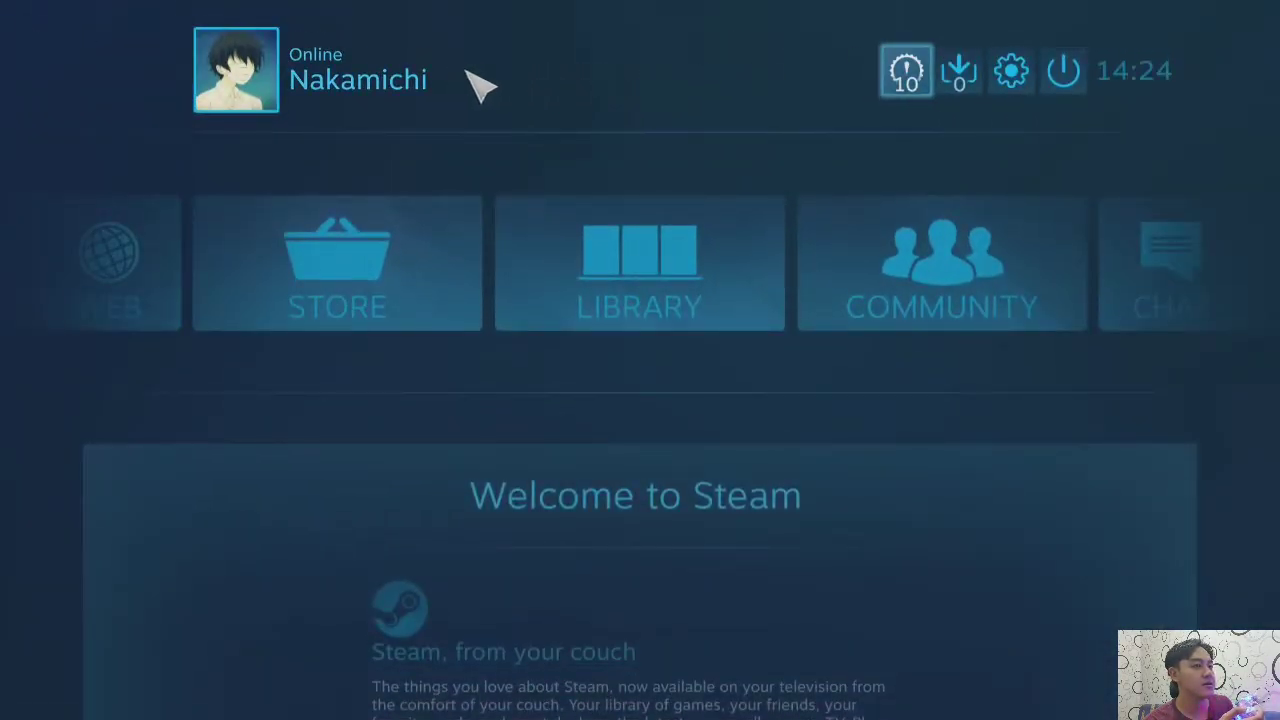
Step: Exit Big Picture mode and bring the regular Steam library window back up
{"action": "left_click", "coordinate": [1063, 70]}
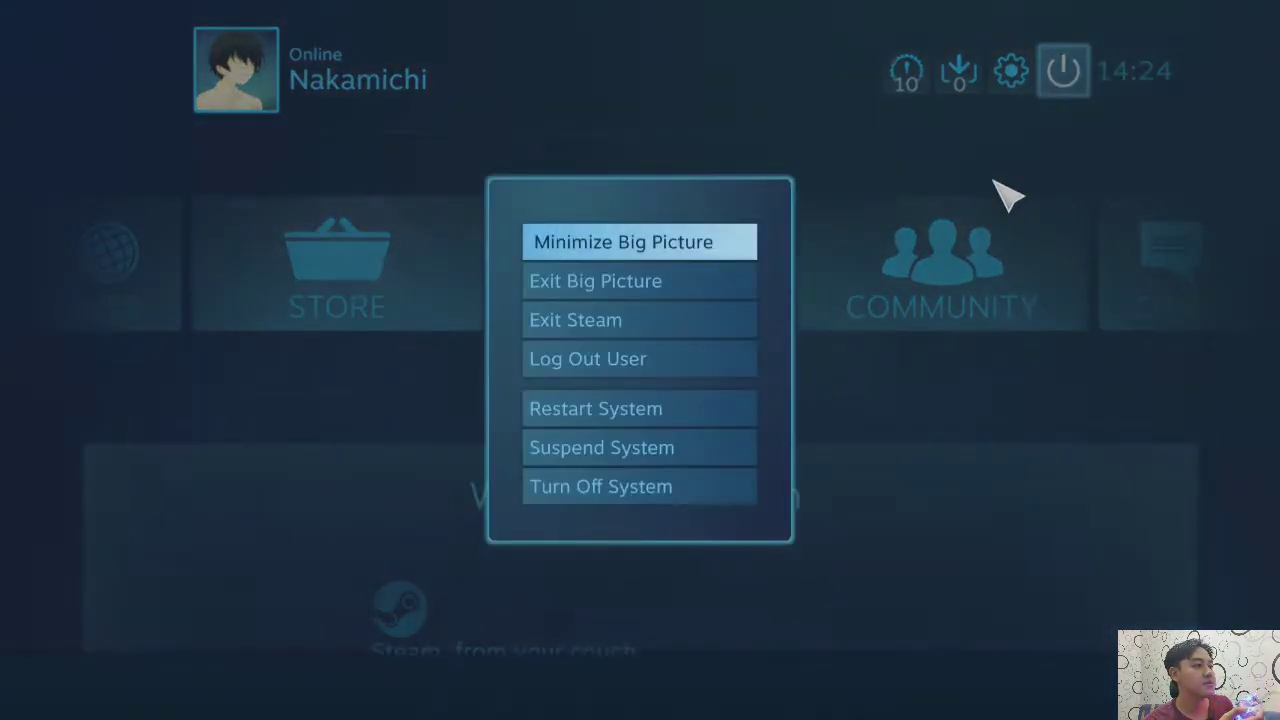
{"action": "left_click", "coordinate": [683, 300]}
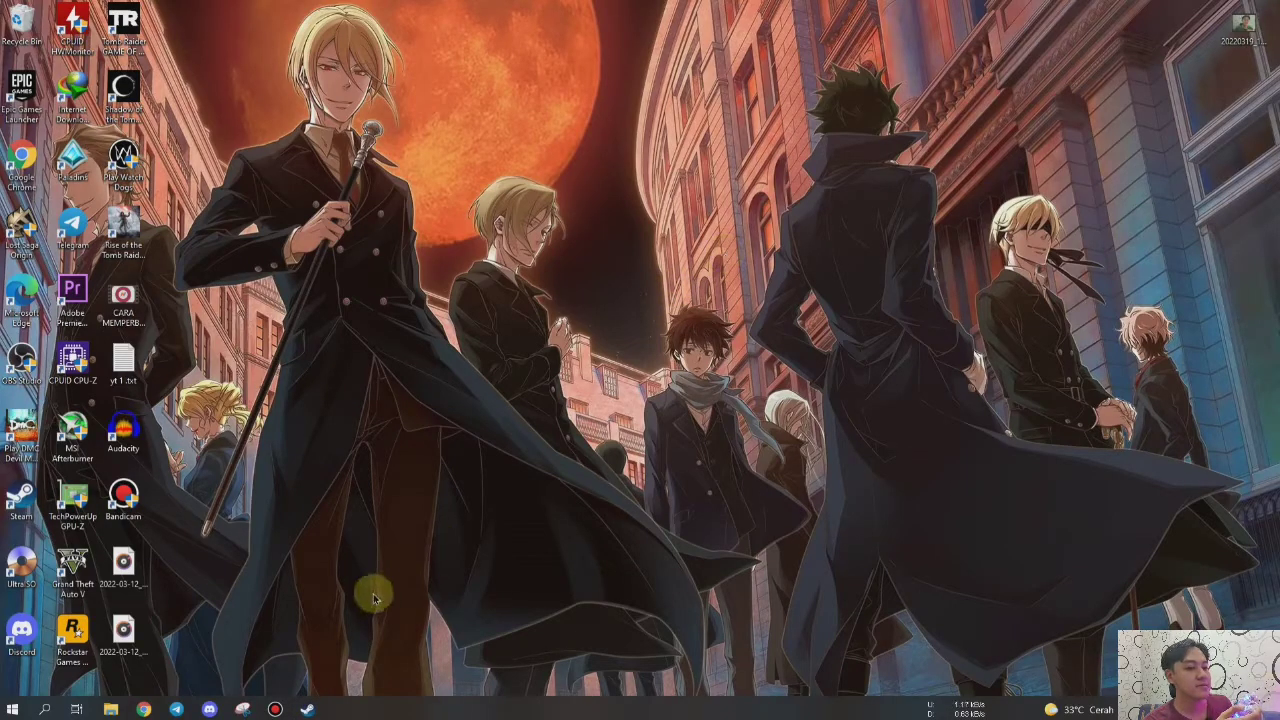
{"action": "left_click", "coordinate": [310, 710]}
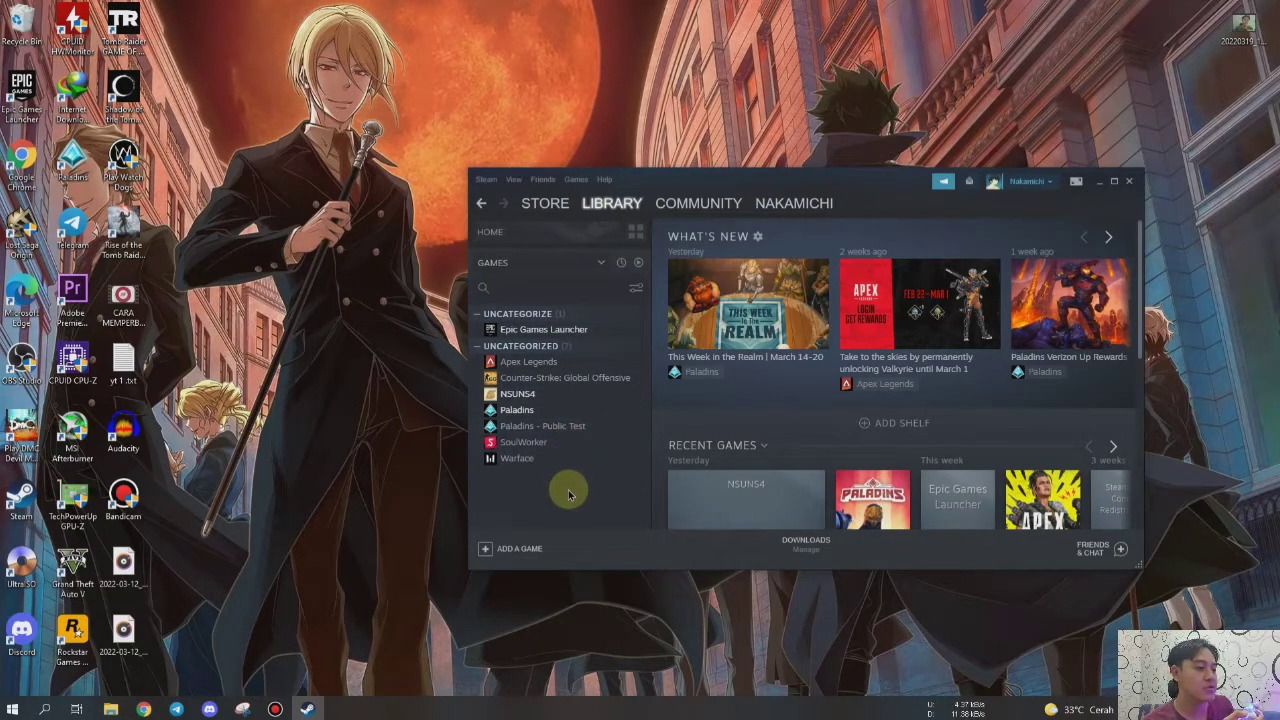
Step: Add AOT2_EU.exe from the Attack on Titan 2 folder on drive E to the Steam library as a non-Steam game
{"action": "left_click", "coordinate": [486, 550]}
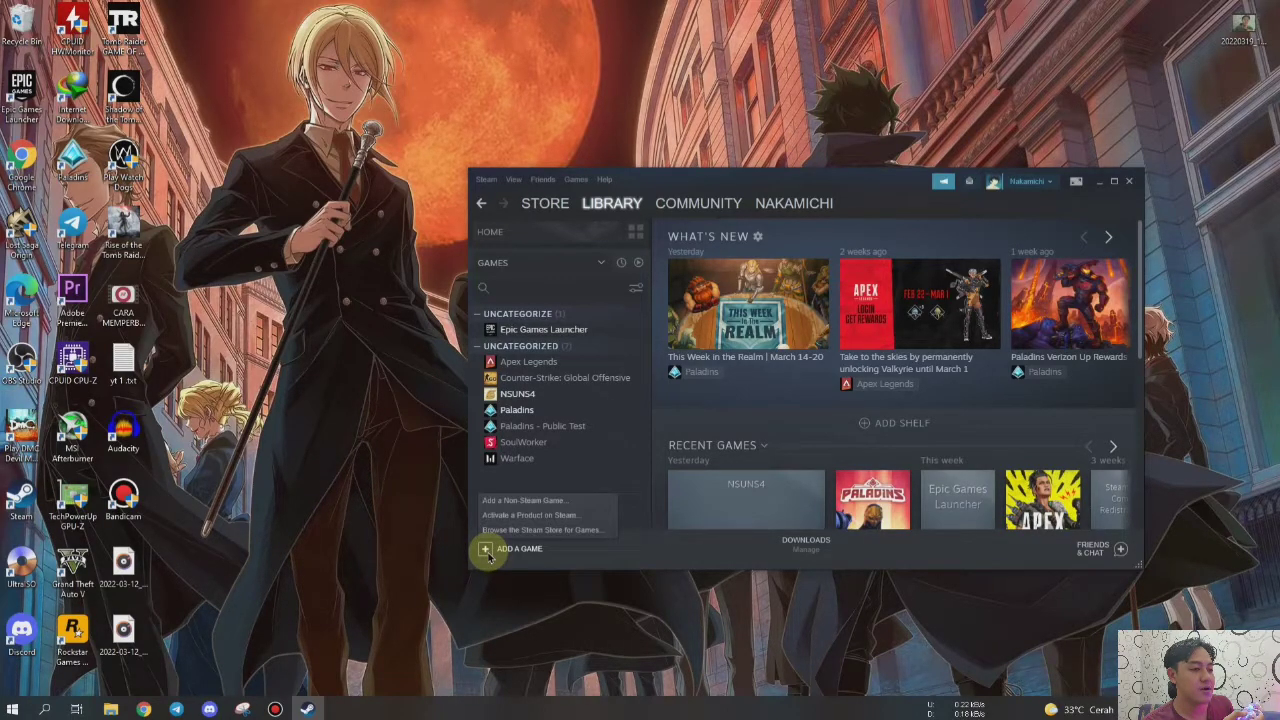
{"action": "left_click", "coordinate": [524, 501]}
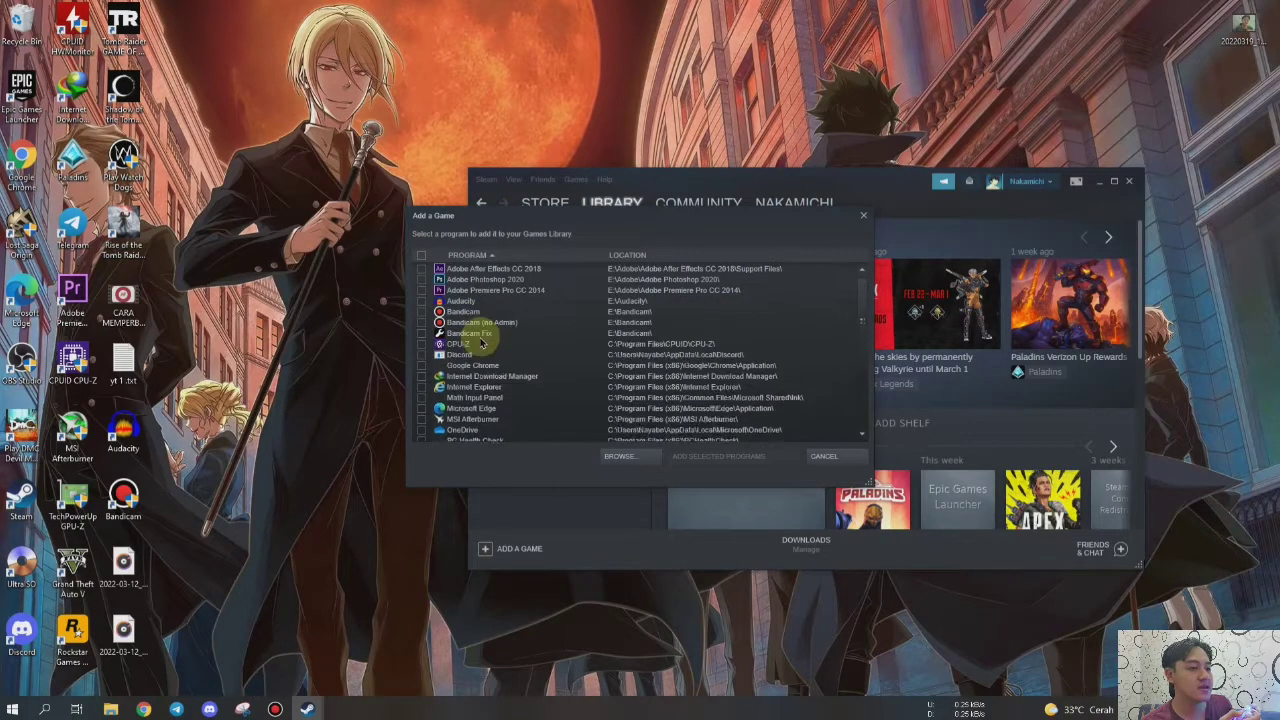
{"action": "scroll", "coordinate": [465, 358], "scroll_direction": "down", "scroll_amount": 1}
{"action": "scroll", "coordinate": [466, 358], "scroll_direction": "up", "scroll_amount": 2}
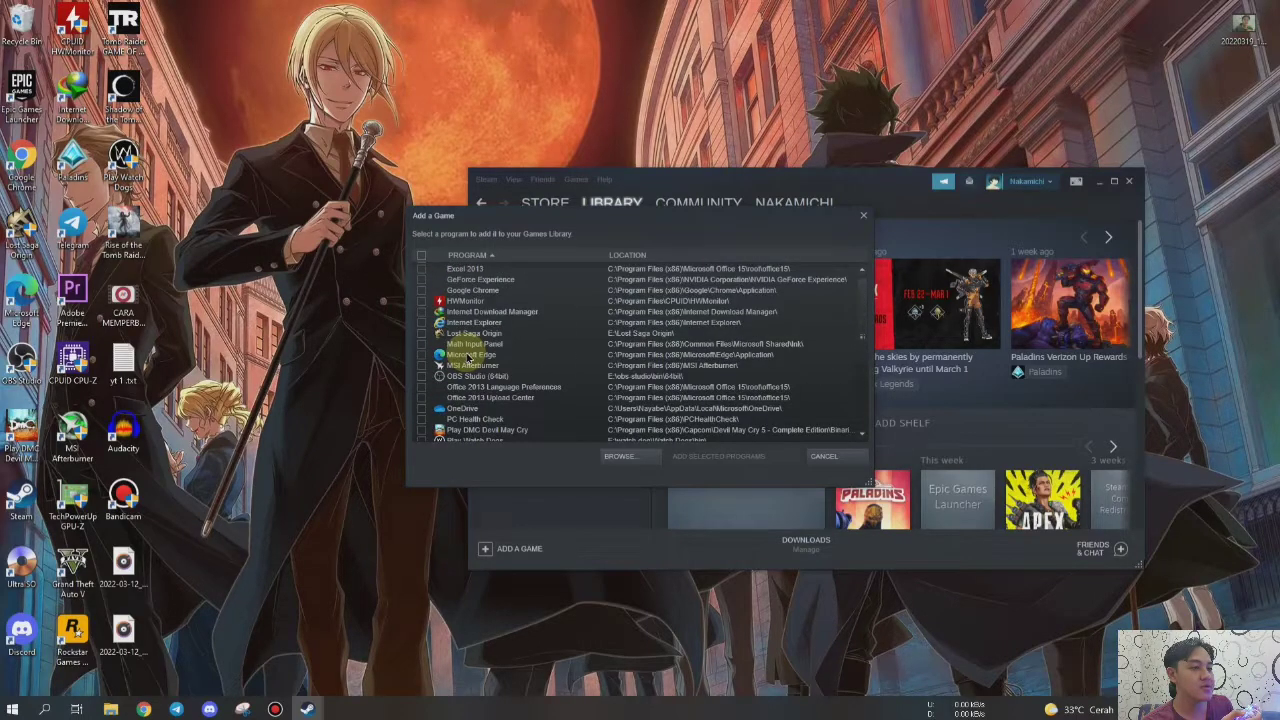
{"action": "left_click", "coordinate": [641, 455]}
{"action": "left_click_drag", "start_coordinate": [337, 22], "coordinate": [776, 78]}
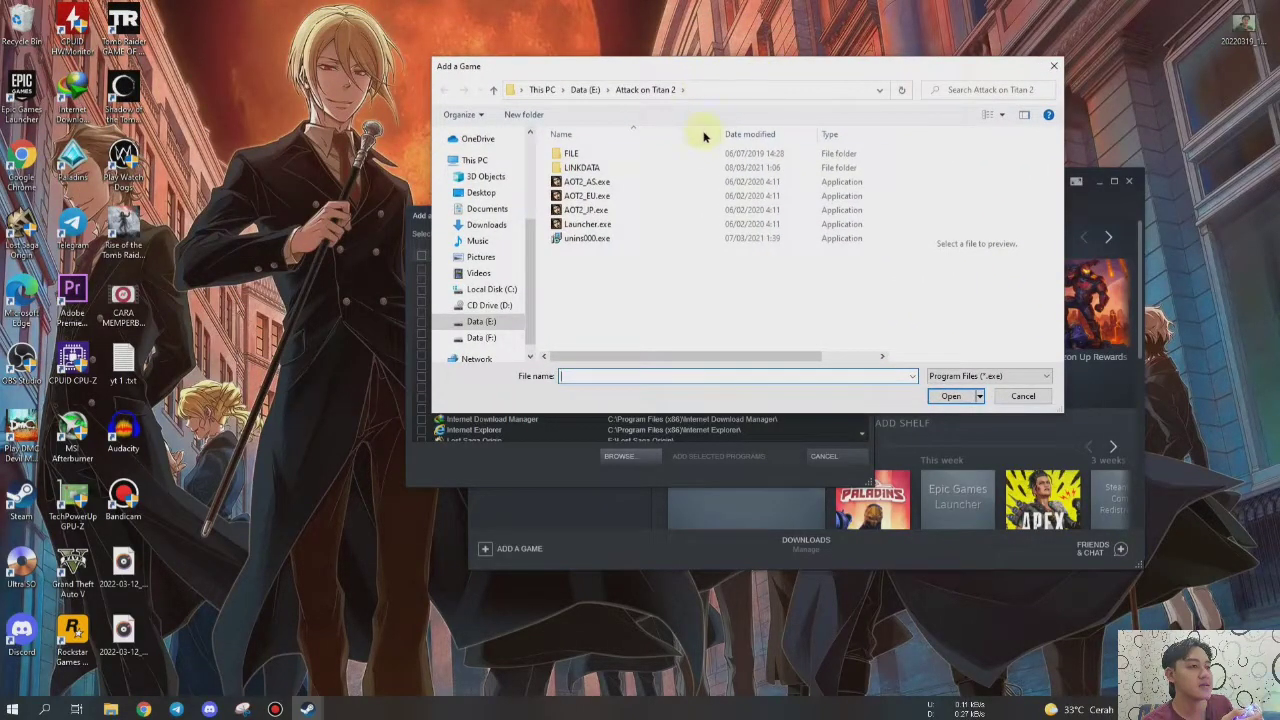
{"action": "left_click", "coordinate": [618, 197]}
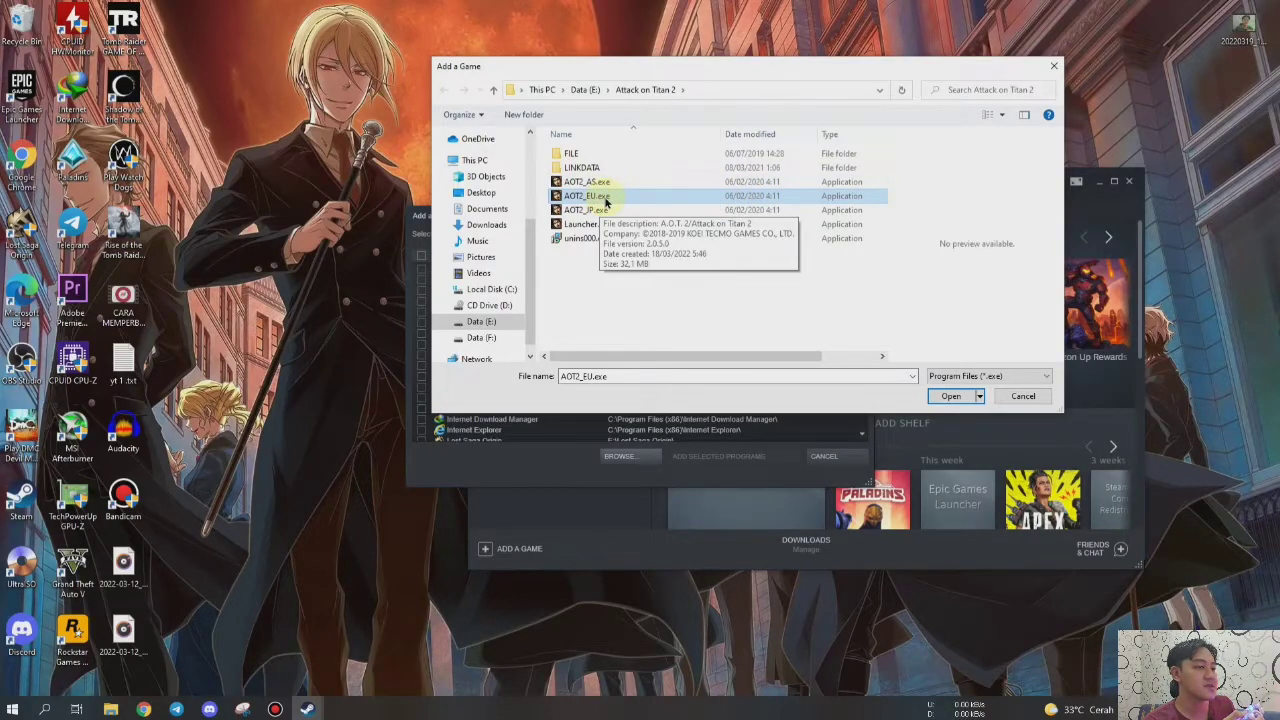
{"action": "left_click", "coordinate": [950, 396]}
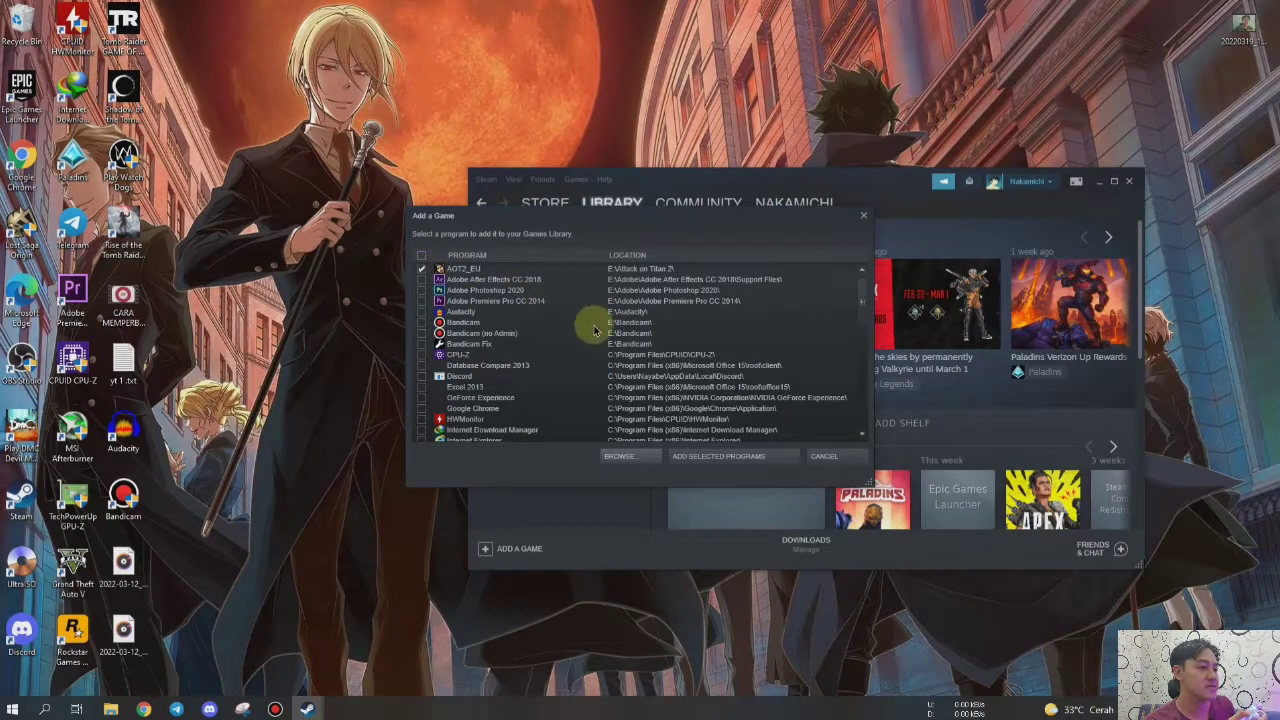
{"action": "left_click", "coordinate": [718, 457]}
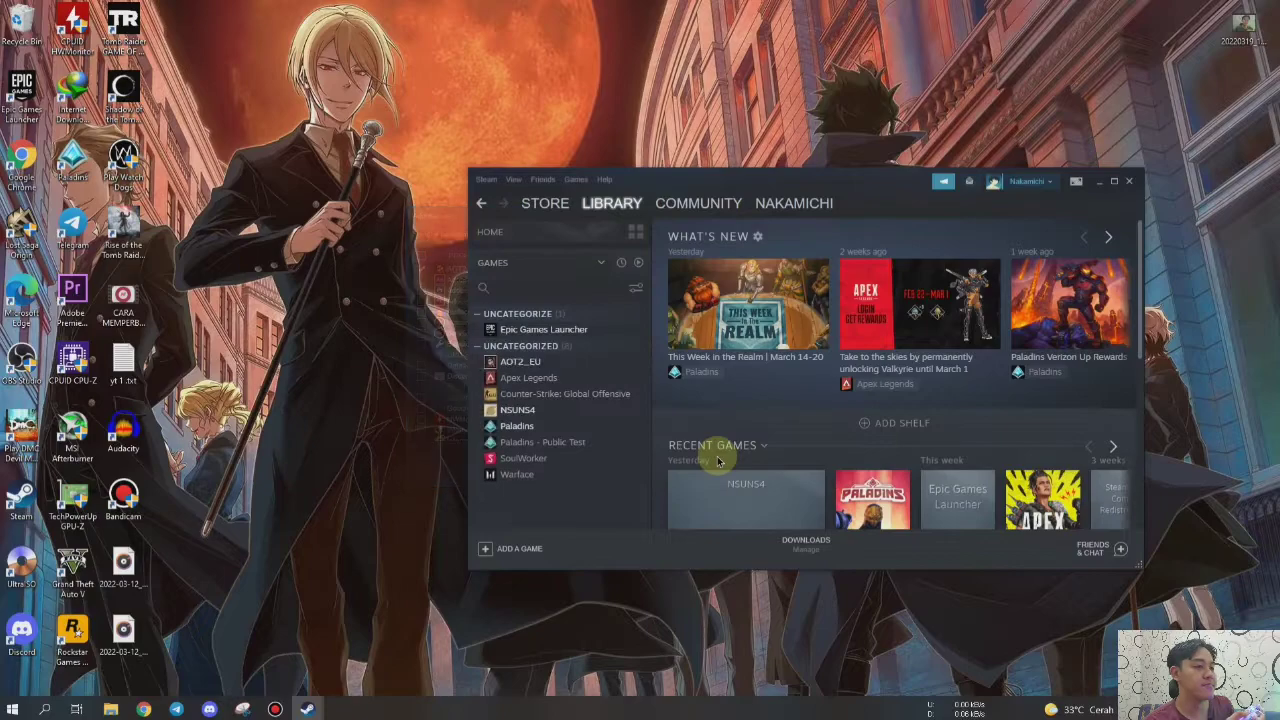
Step: Launch AOT2_EU from the Steam library
{"action": "left_click", "coordinate": [535, 362]}
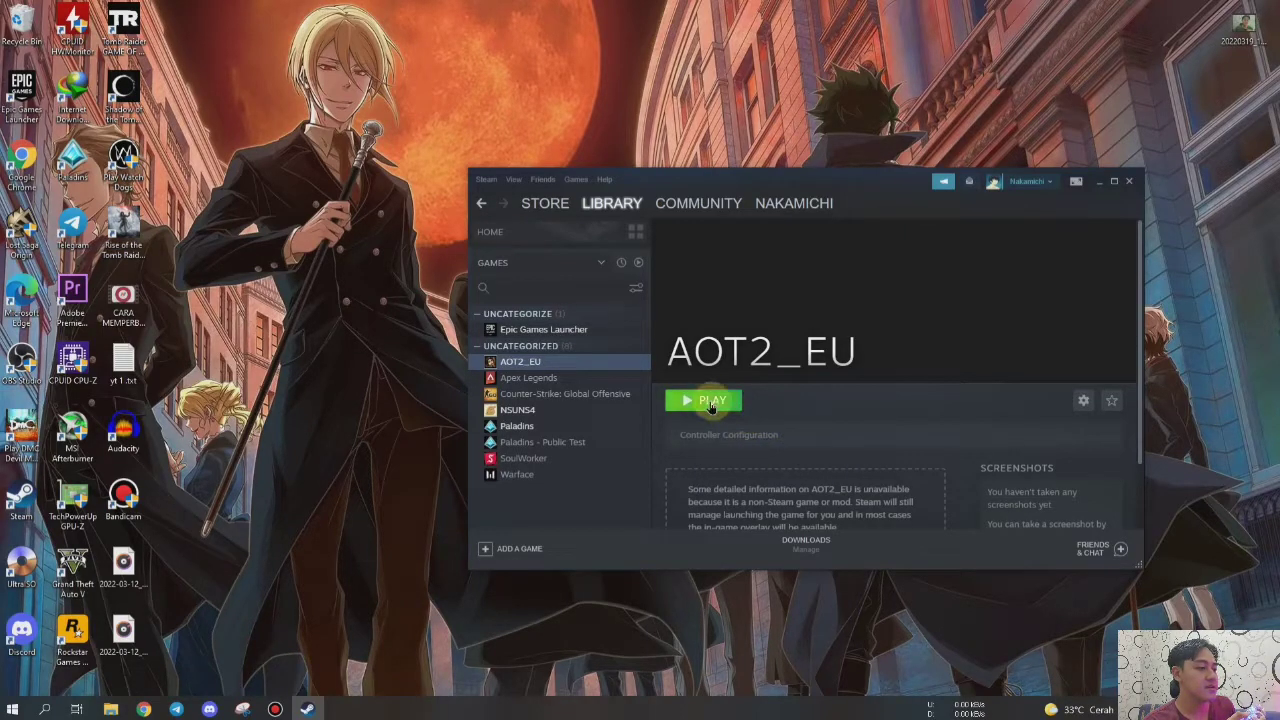
{"action": "left_click", "coordinate": [712, 403]}
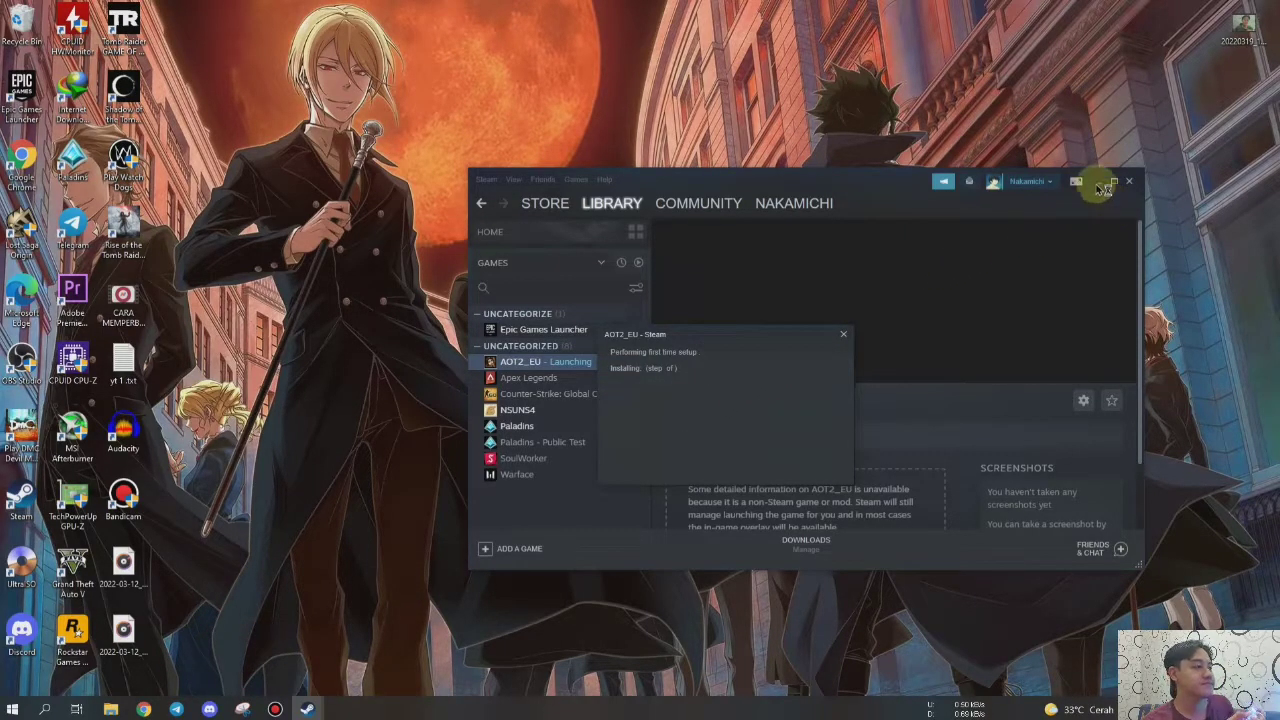